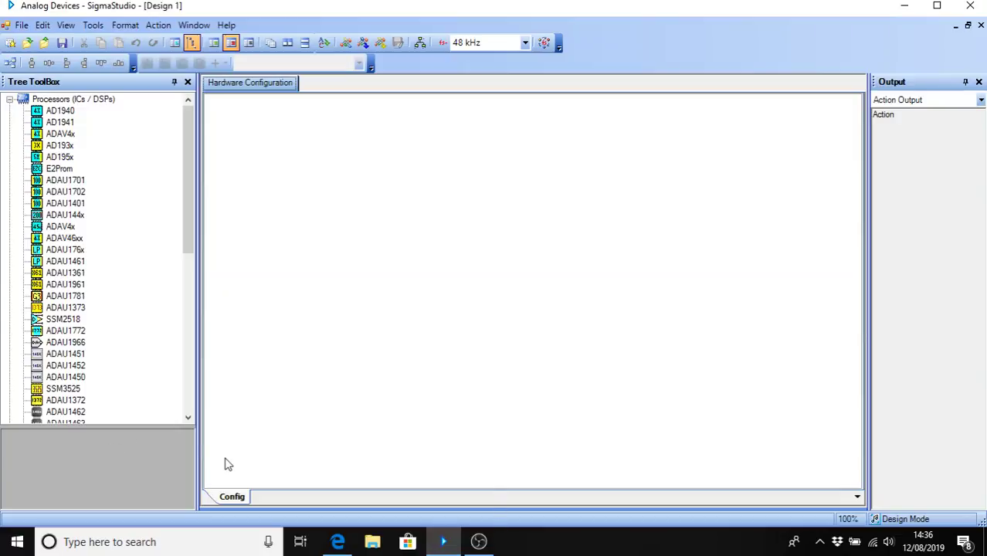
Step: Add the ADAU1701 processor and an E2Prom to the hardware configuration canvas
left_click_drag(38, 185, 478, 202)
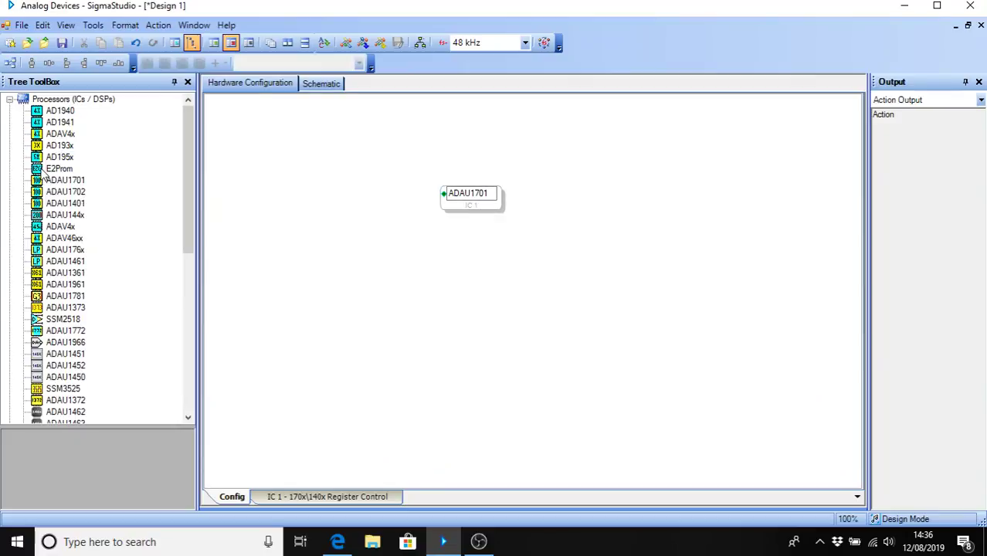
left_click_drag(48, 170, 453, 251)
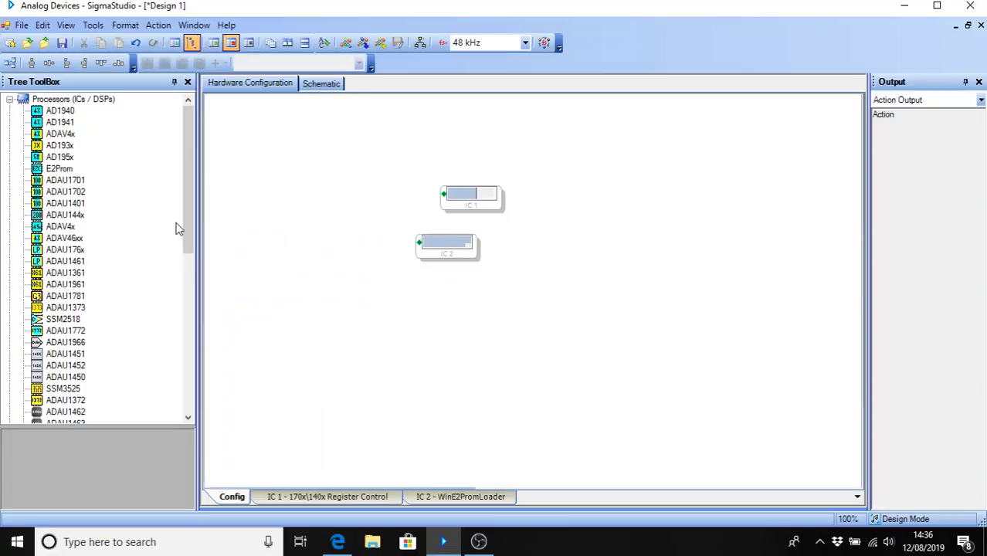
left_click_drag(185, 235, 185, 296)
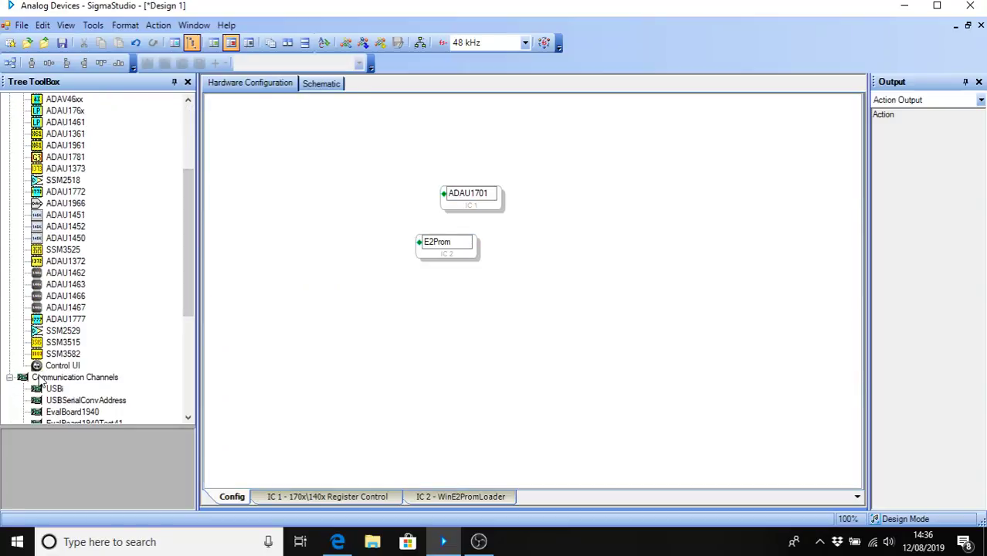
Step: Add the USBi interface and wire it to the ADAU1701 (0x68) and E2Prom (0xA0)
left_click_drag(42, 394, 314, 247)
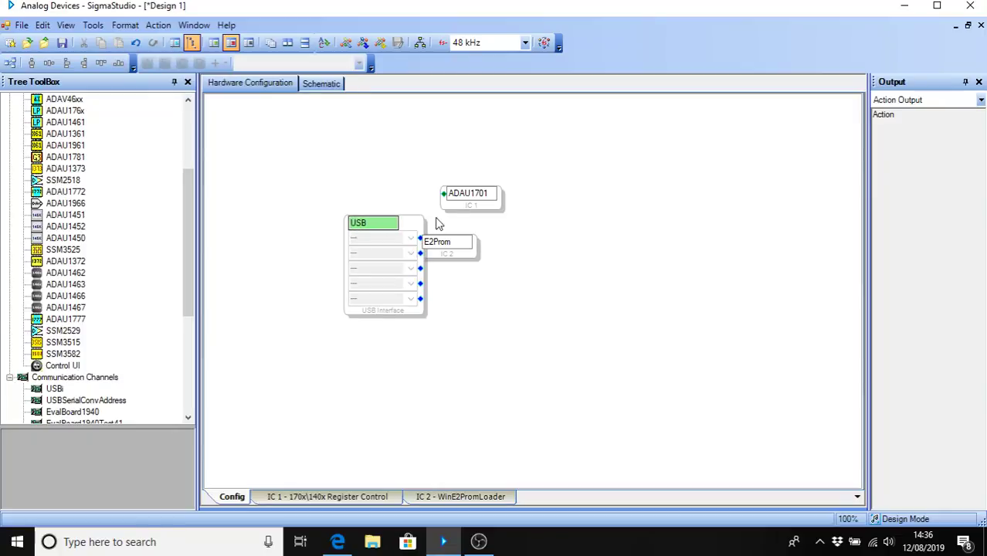
left_click_drag(474, 256, 513, 264)
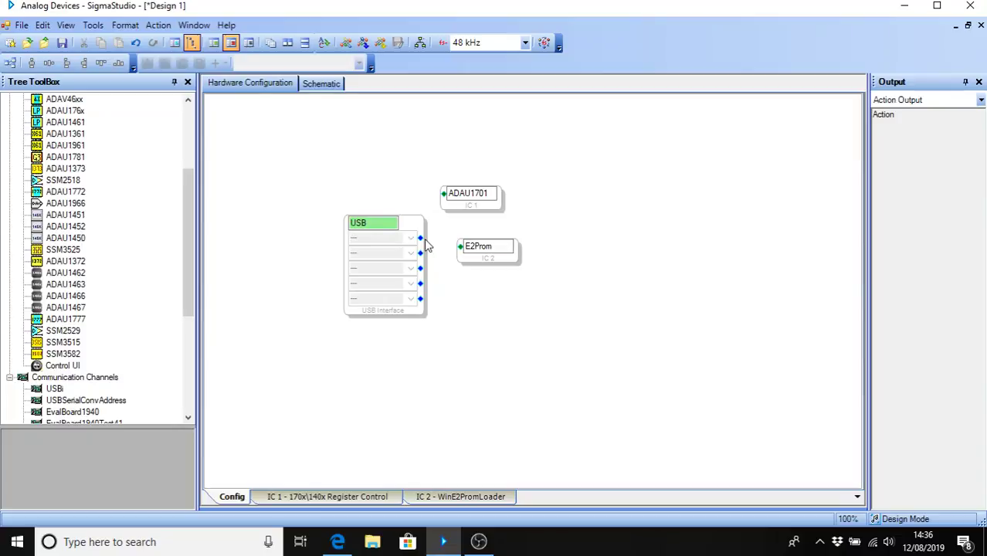
left_click_drag(420, 238, 437, 194)
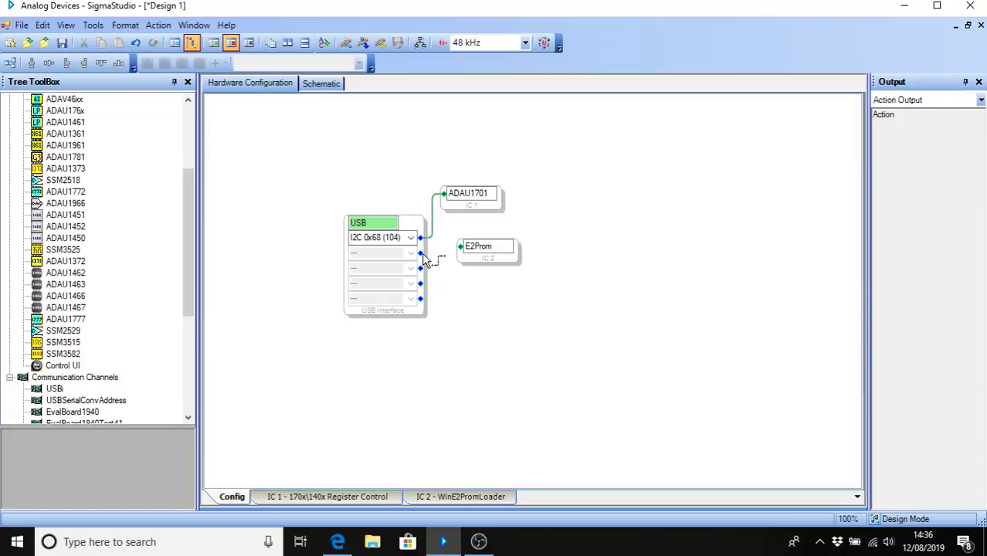
left_click_drag(420, 253, 461, 246)
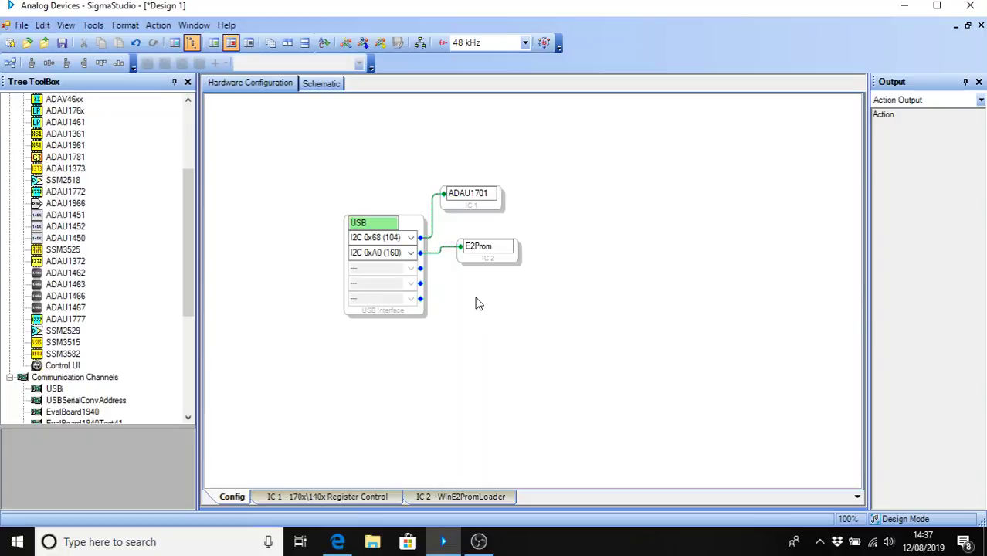
right_click(483, 207)
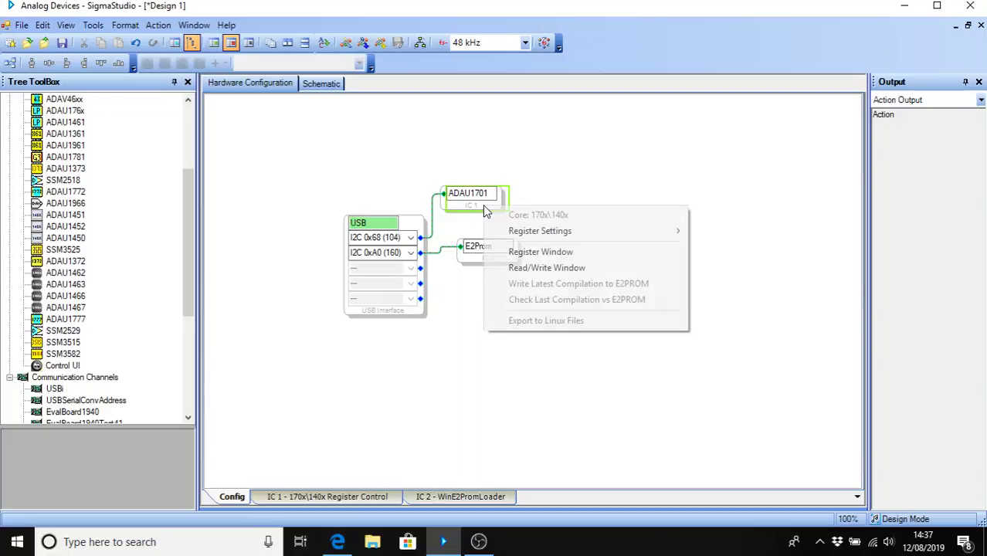
left_click(538, 254)
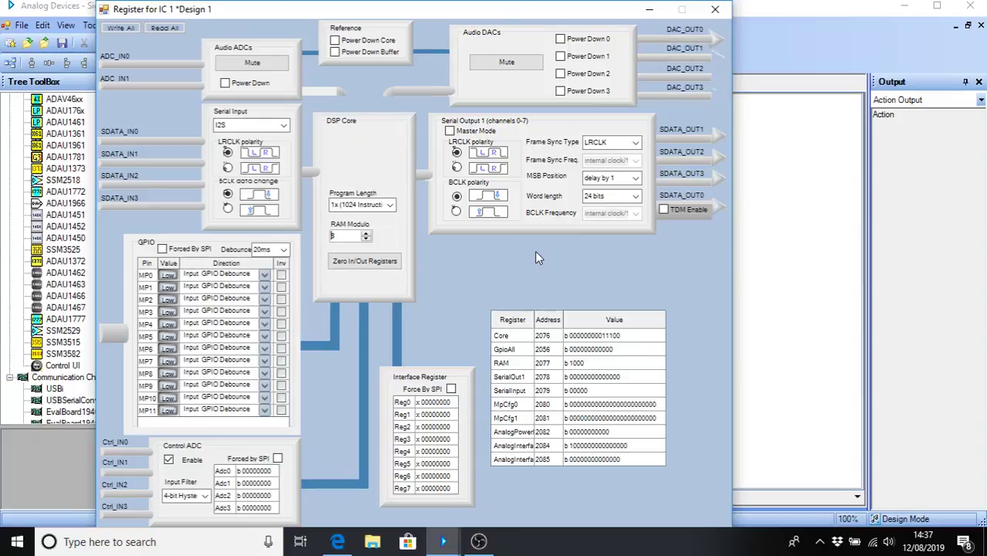
left_click(718, 11)
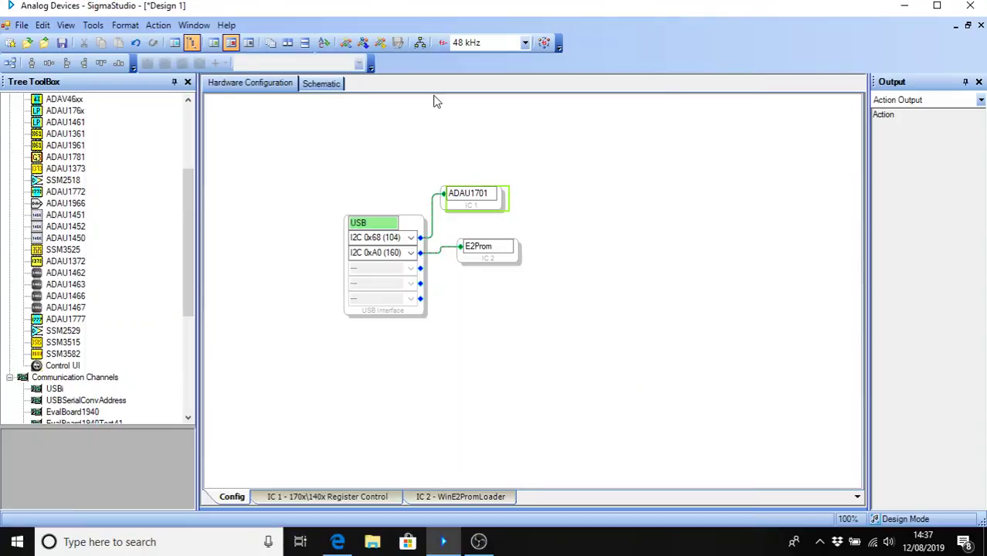
Step: On the Schematic tab, place Input1 and a DAC0 Output block, wiring channel 0 to DAC0
left_click(314, 87)
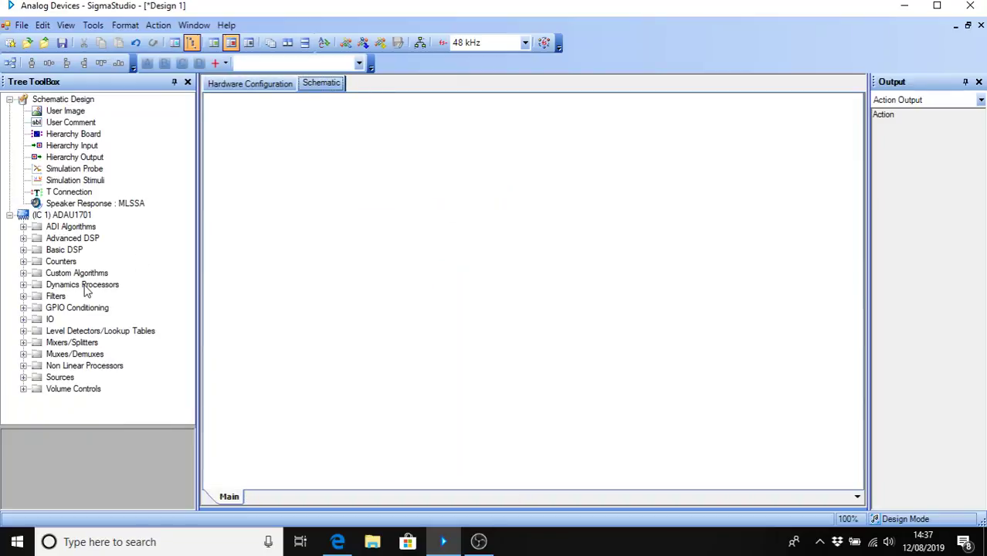
left_click(23, 319)
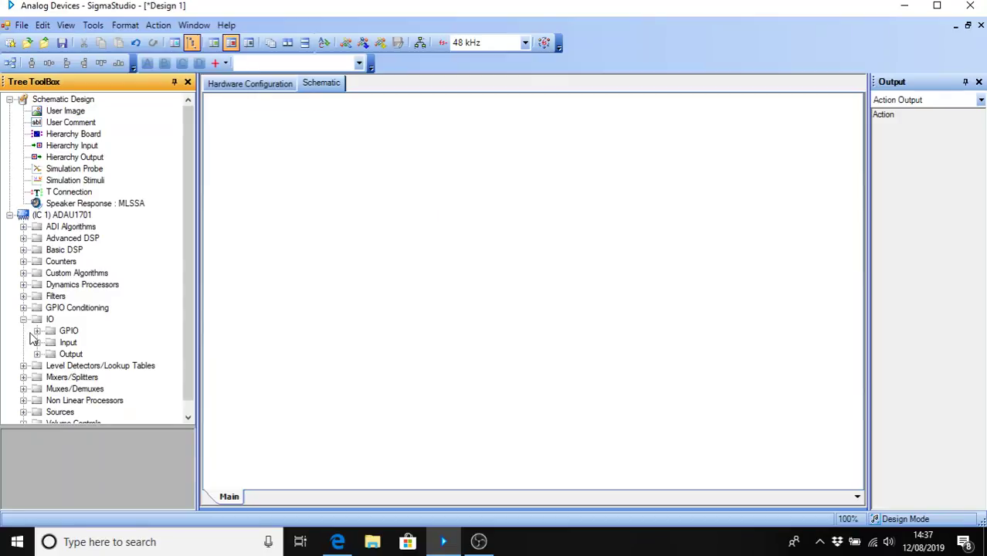
left_click(37, 342)
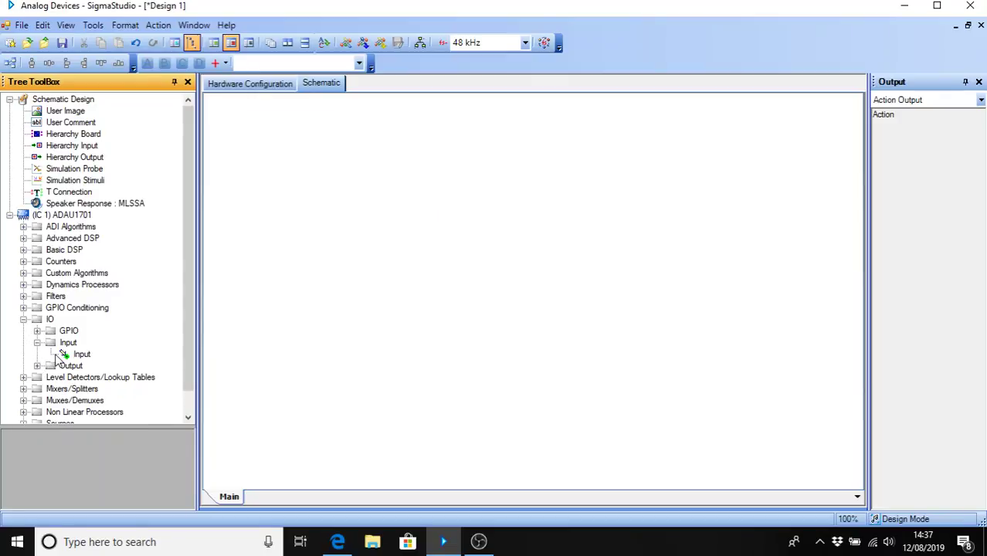
left_click_drag(68, 355, 289, 176)
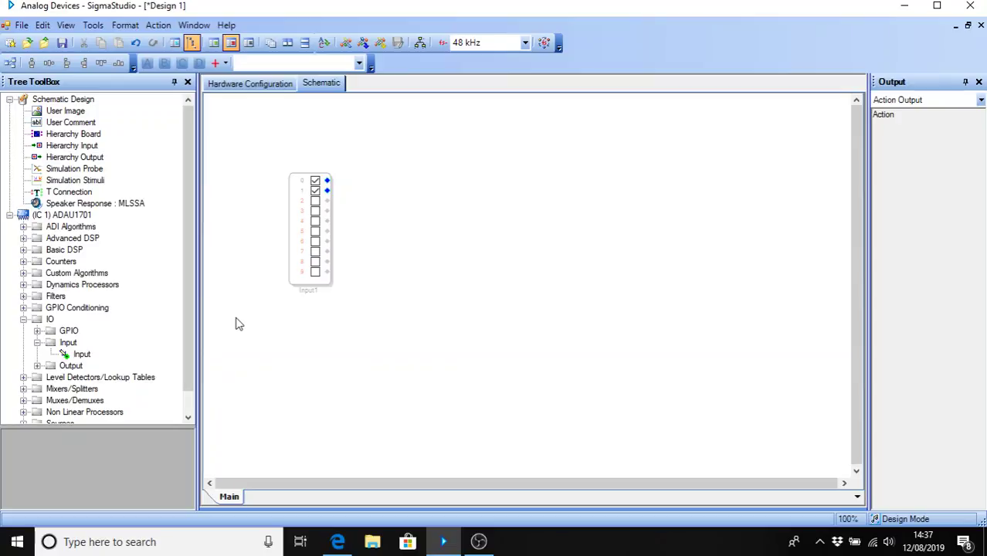
left_click(37, 366)
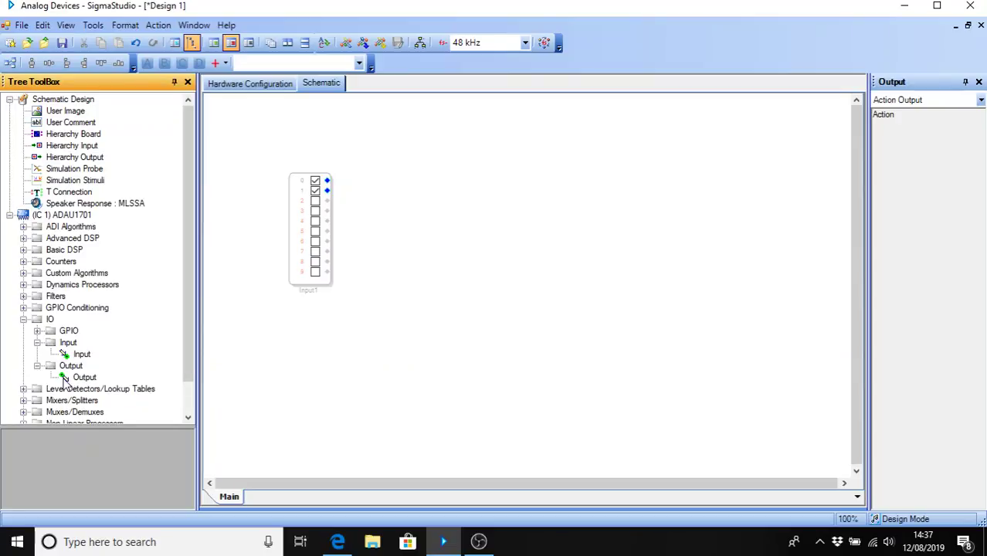
left_click_drag(65, 384, 593, 186)
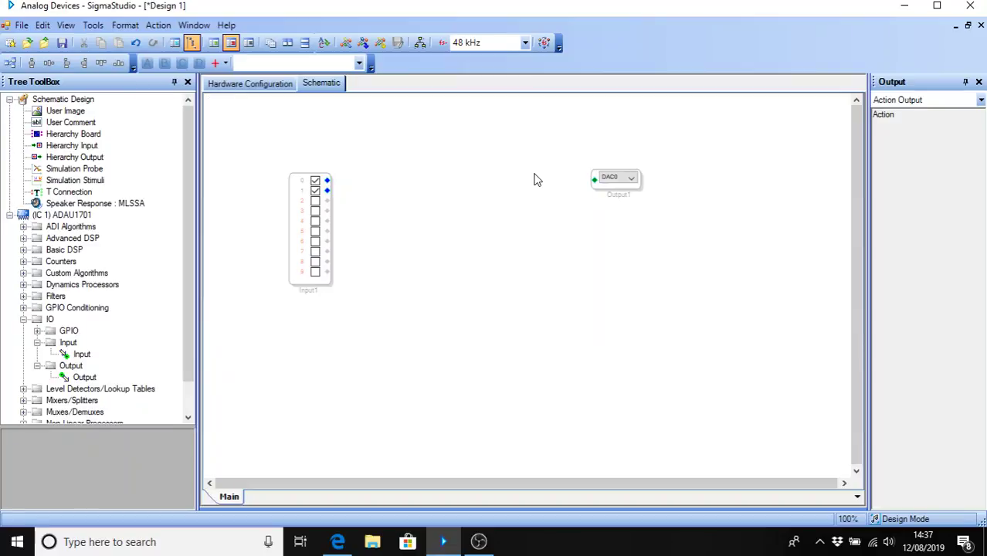
left_click_drag(327, 180, 592, 184)
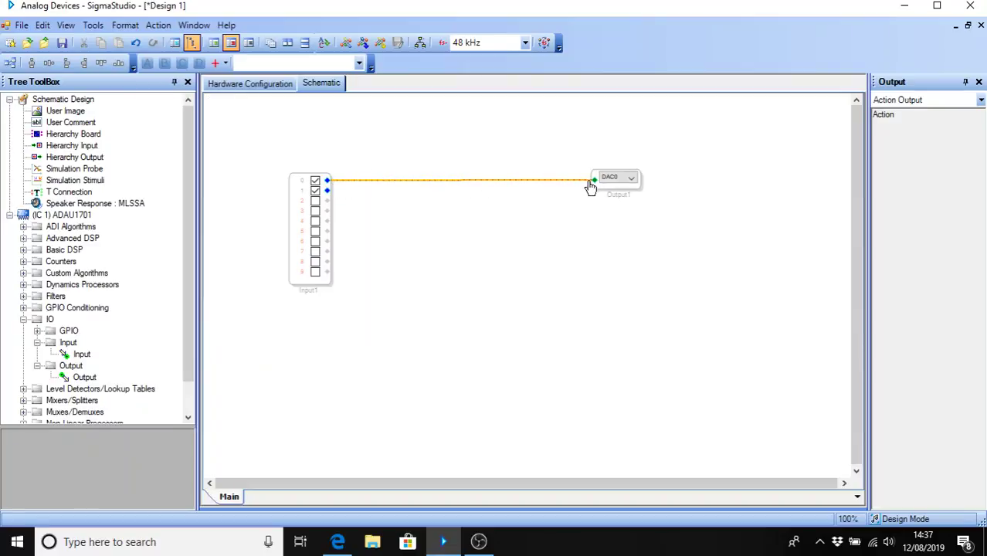
Step: Link, compile and download the Input1-to-DAC0 design, then select that wire
left_click(380, 43)
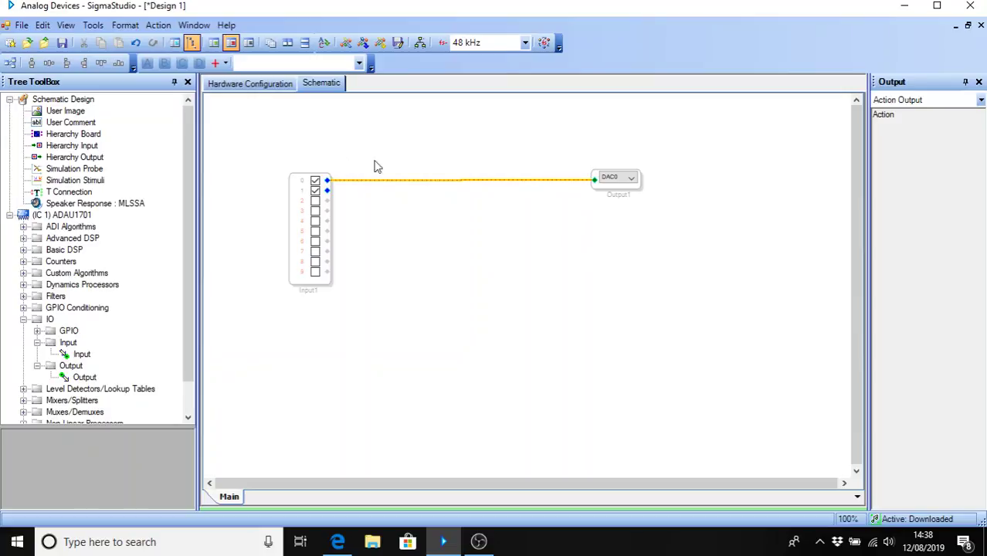
left_click(460, 186)
Step: Add Signal Subtract Sub1, split input channel 0 via T1 into both Sub1 inputs driving DAC0, and download
left_click(23, 250)
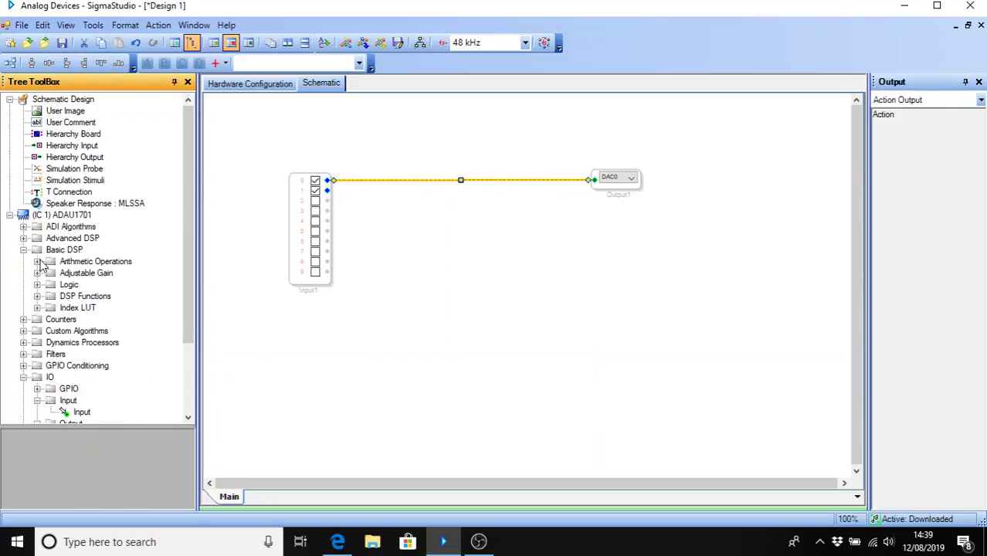
left_click(37, 261)
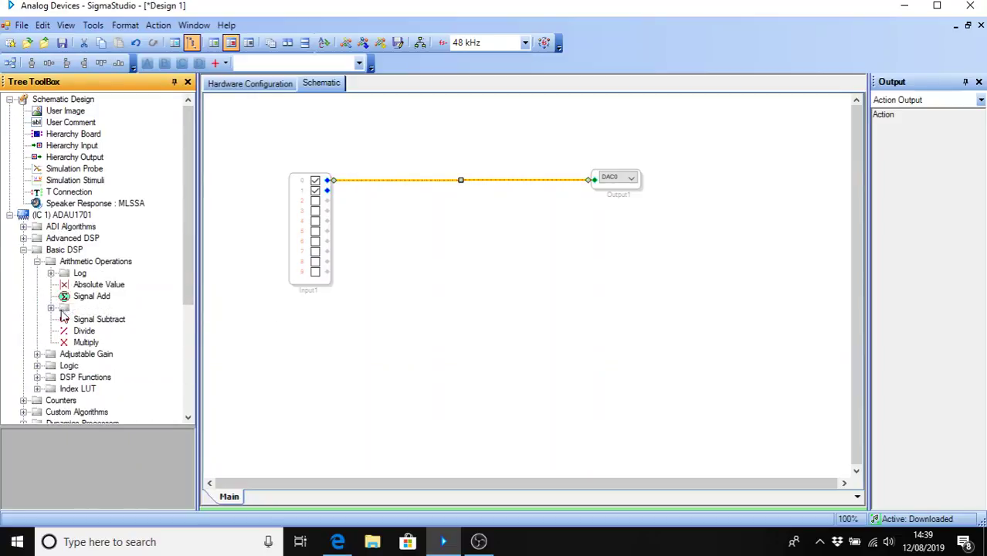
left_click_drag(85, 319, 465, 219)
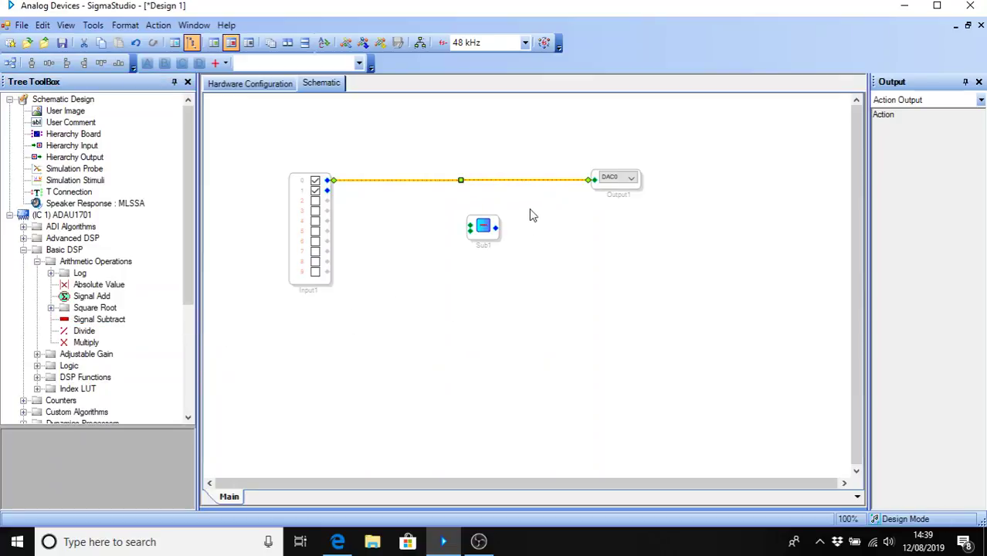
left_click_drag(588, 181, 469, 226)
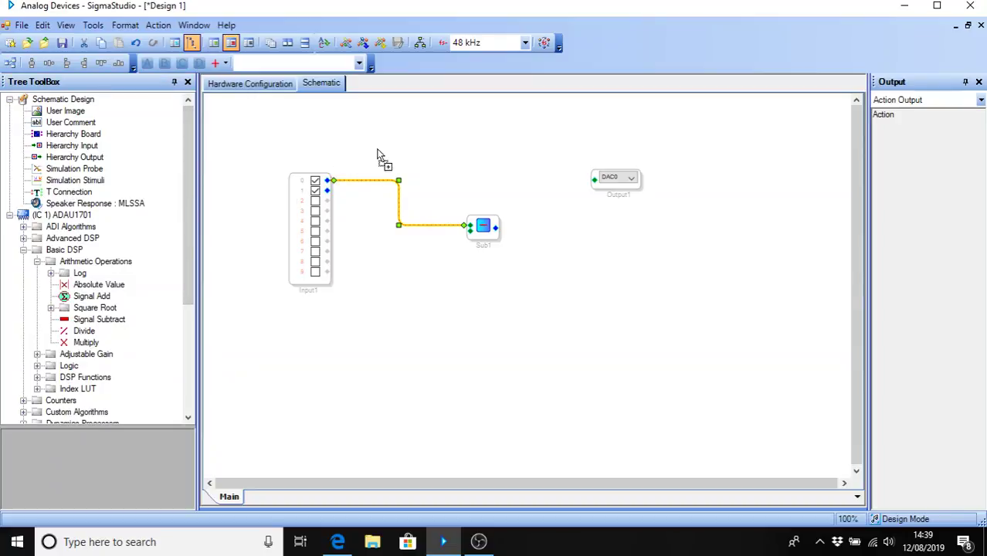
mouse_move(465, 201)
left_mouse_down()
mouse_move(368, 162)
mouse_move(418, 171)
mouse_move(458, 232)
mouse_move(498, 229)
mouse_move(595, 180)
left_mouse_up()
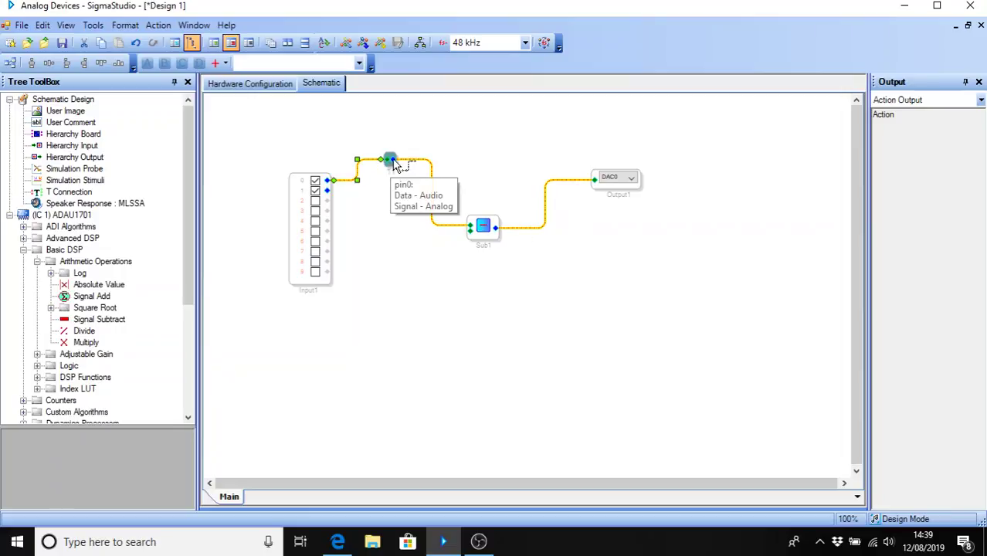
mouse_move(388, 163)
left_mouse_down()
mouse_move(405, 214)
mouse_move(457, 248)
mouse_move(469, 230)
left_mouse_up()
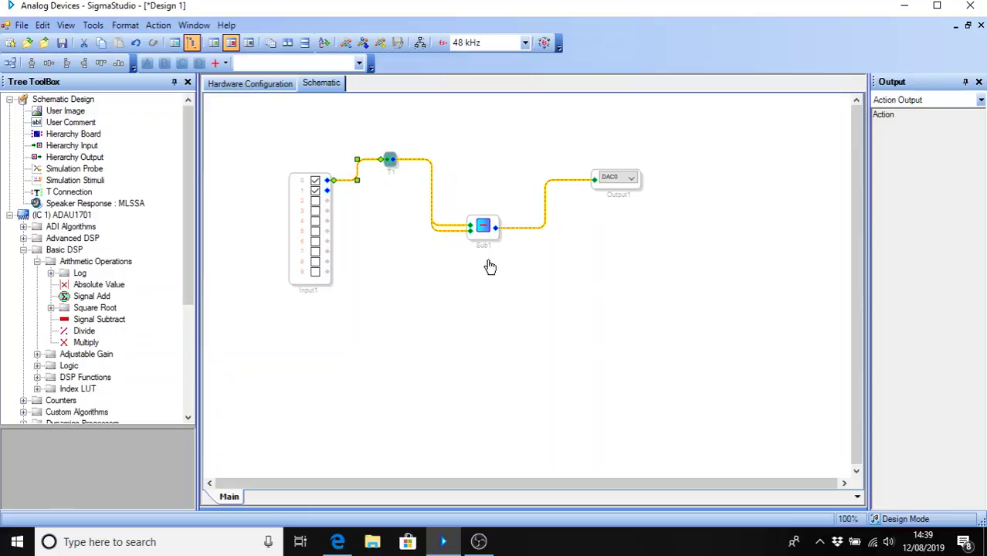
left_click(381, 44)
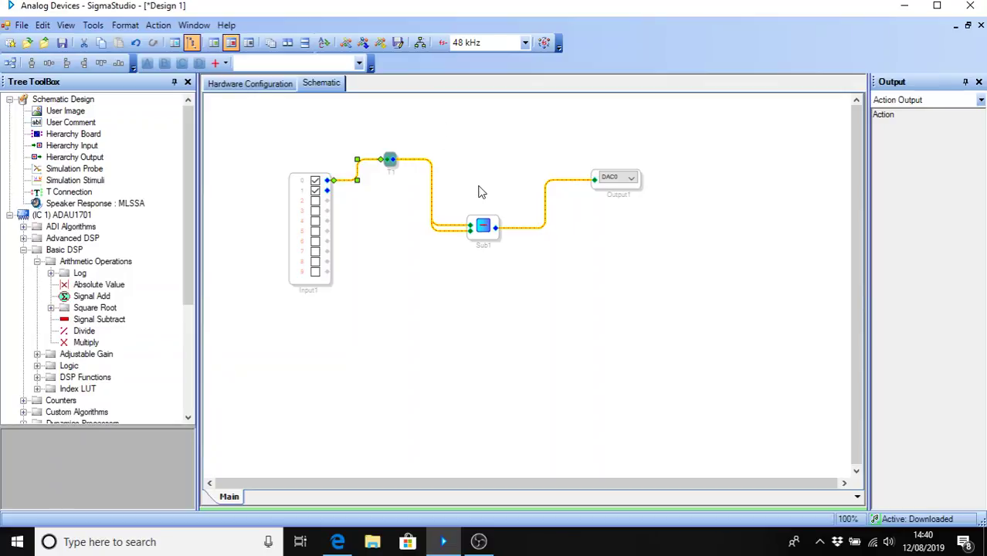
Step: Move Sub1 up in line between T1 and the DAC0 output block
left_click_drag(498, 224, 491, 183)
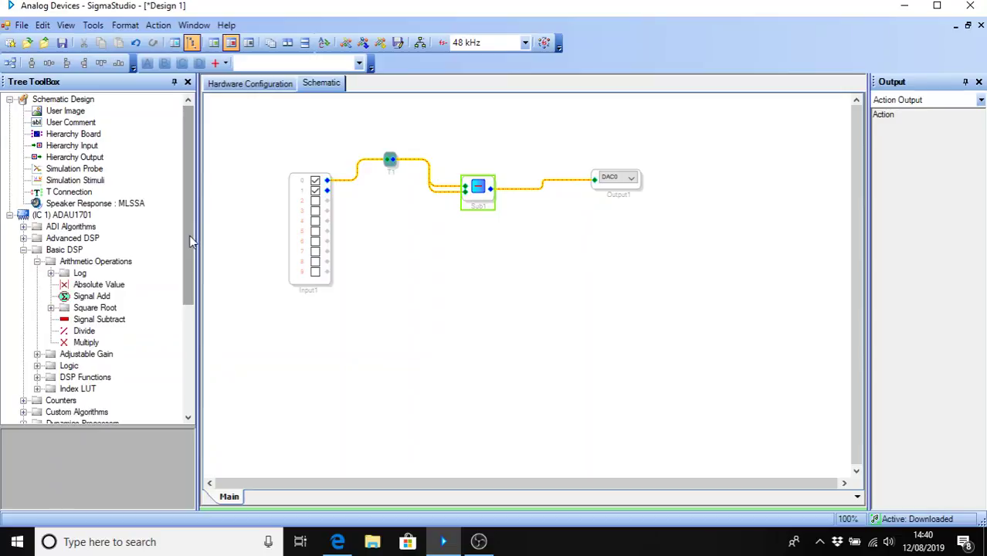
mouse_move(189, 242)
left_mouse_down()
mouse_move(188, 261)
mouse_move(190, 253)
left_mouse_up()
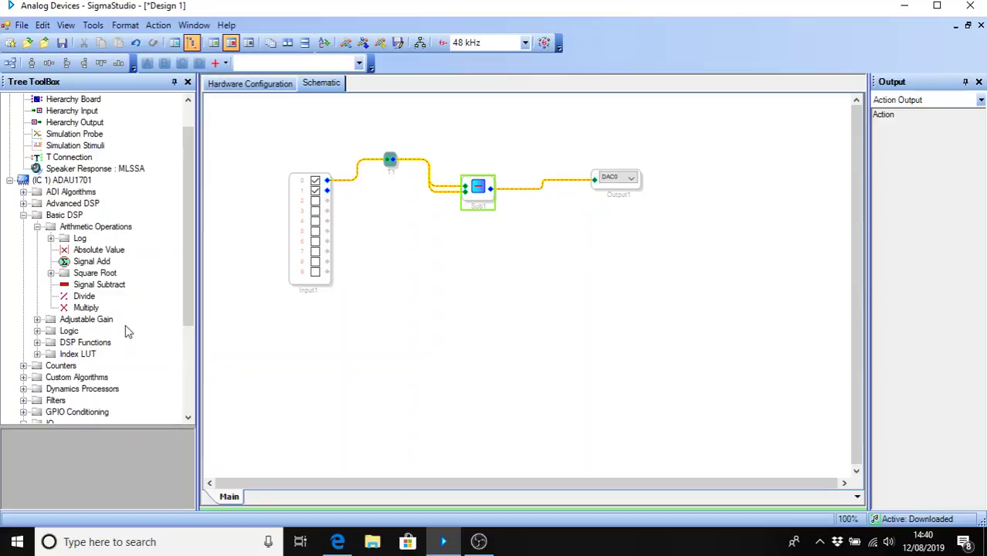
Step: Insert a 1-sample Delay1 between T1's second branch and Sub1's lower input, then download
left_click(37, 342)
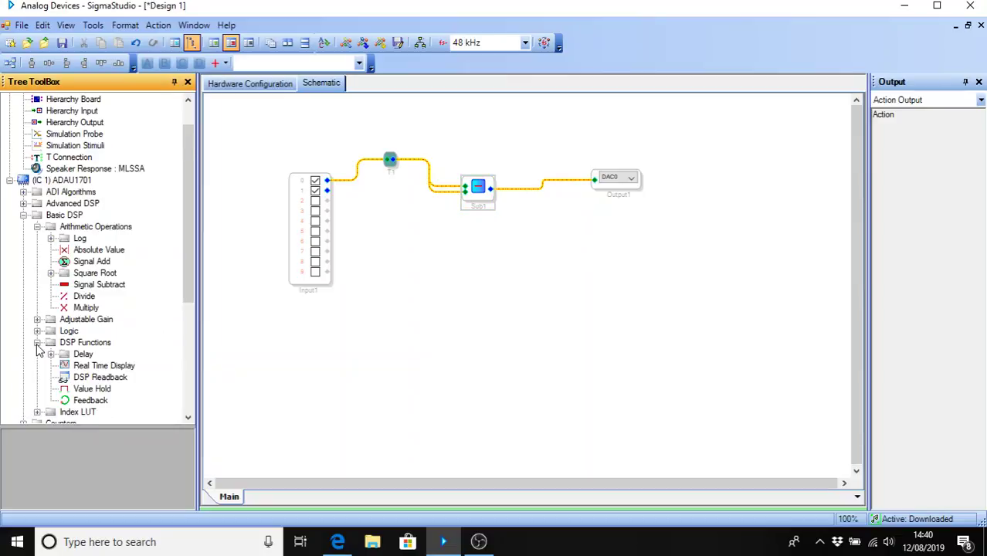
left_click(51, 354)
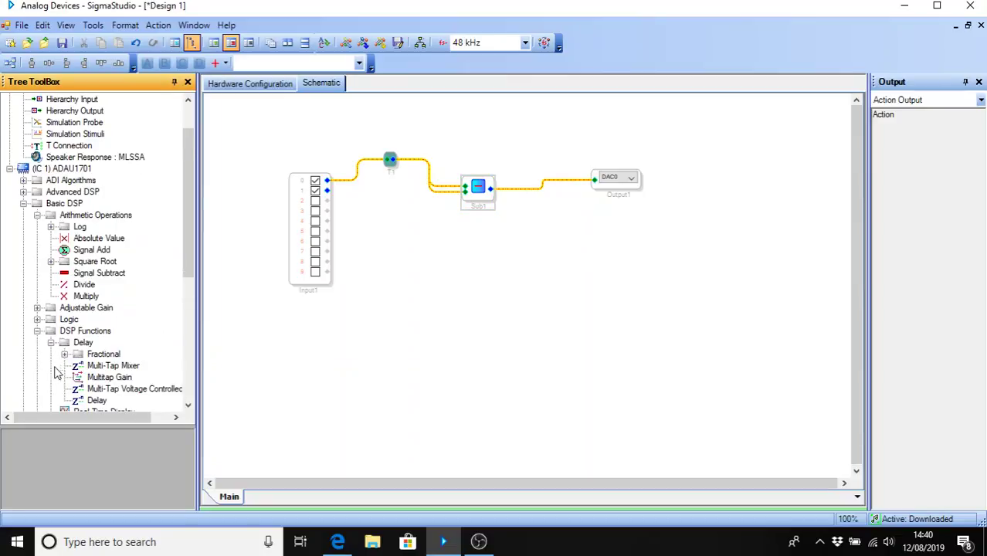
scroll(32, 342, "down", 1)
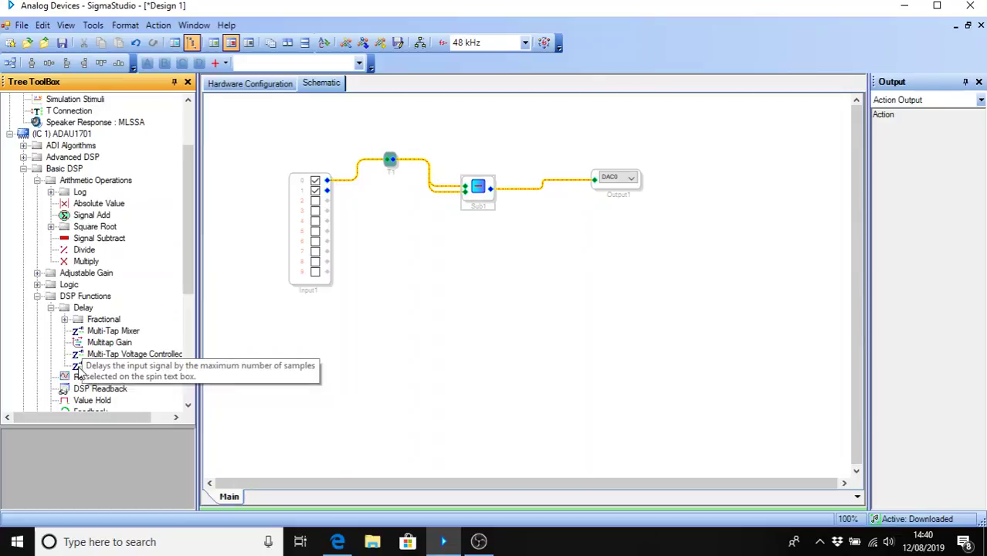
left_click_drag(78, 368, 403, 223)
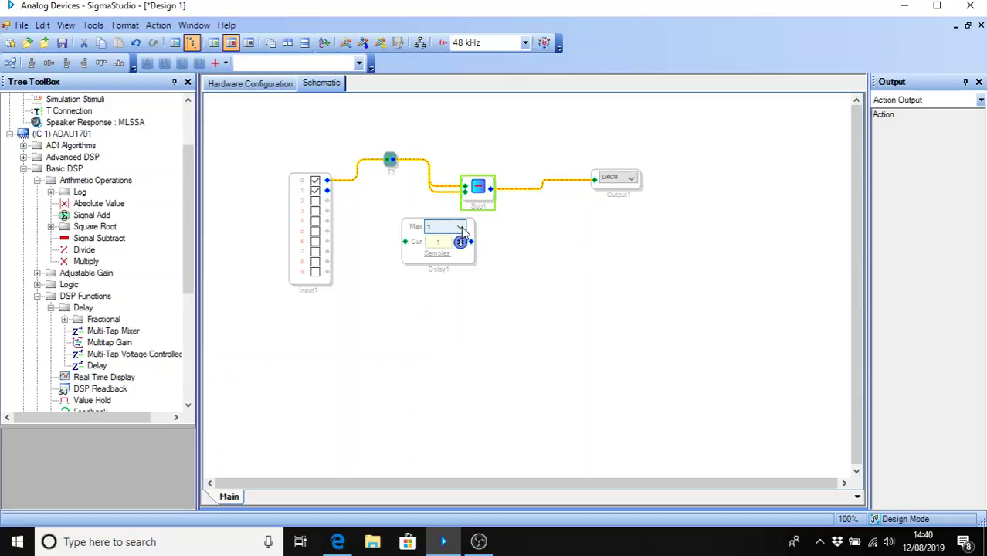
left_click_drag(456, 198, 384, 259)
left_click_drag(445, 244, 465, 192)
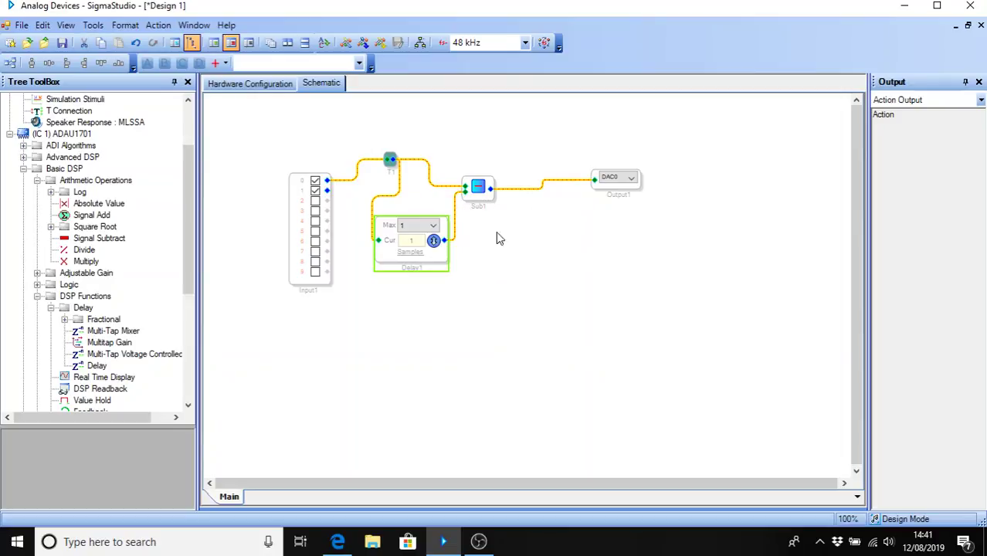
left_click(380, 44)
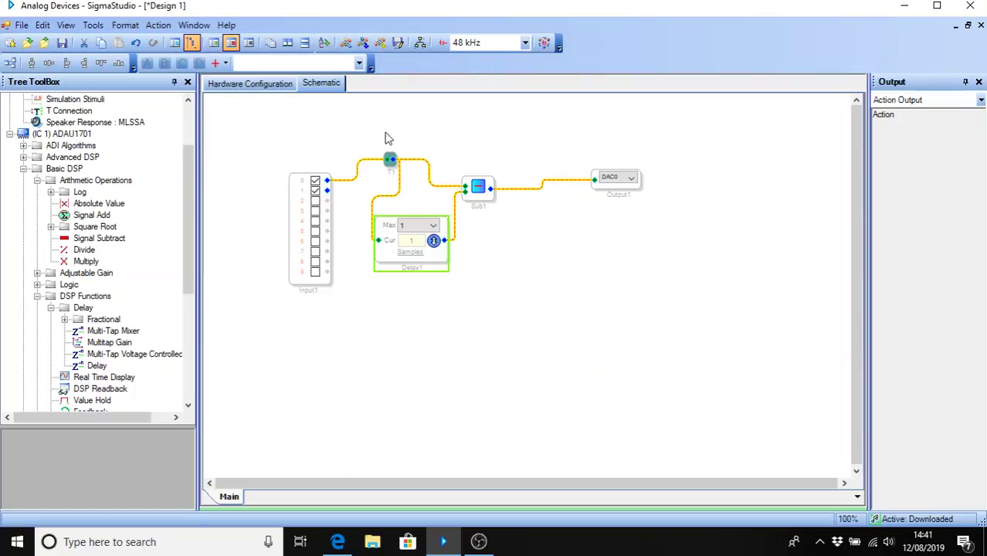
Step: Browse Muxes/Demuxes > Multiplexers > Switch > No Slew (Standard) to the single-channel switch blocks
left_click_drag(188, 242, 177, 354)
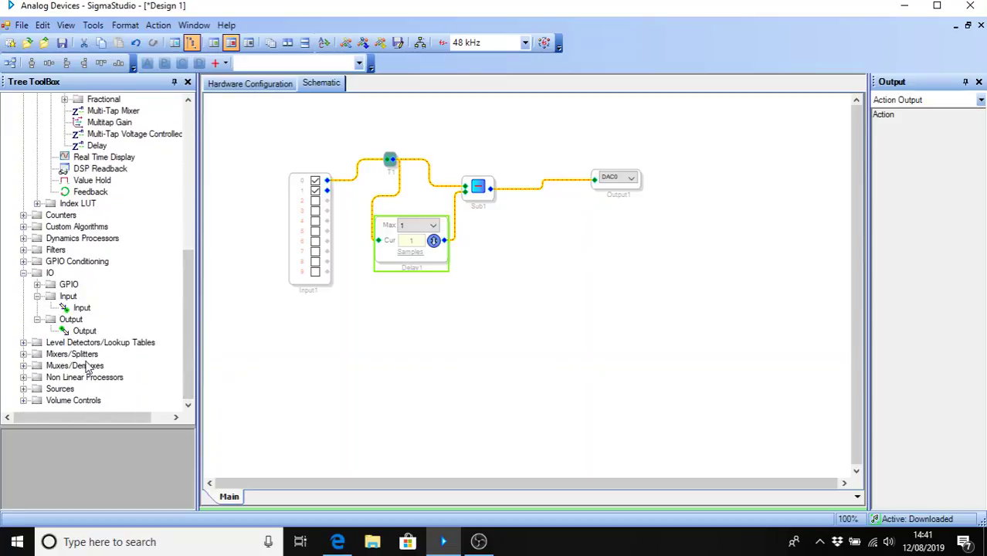
left_click(23, 367)
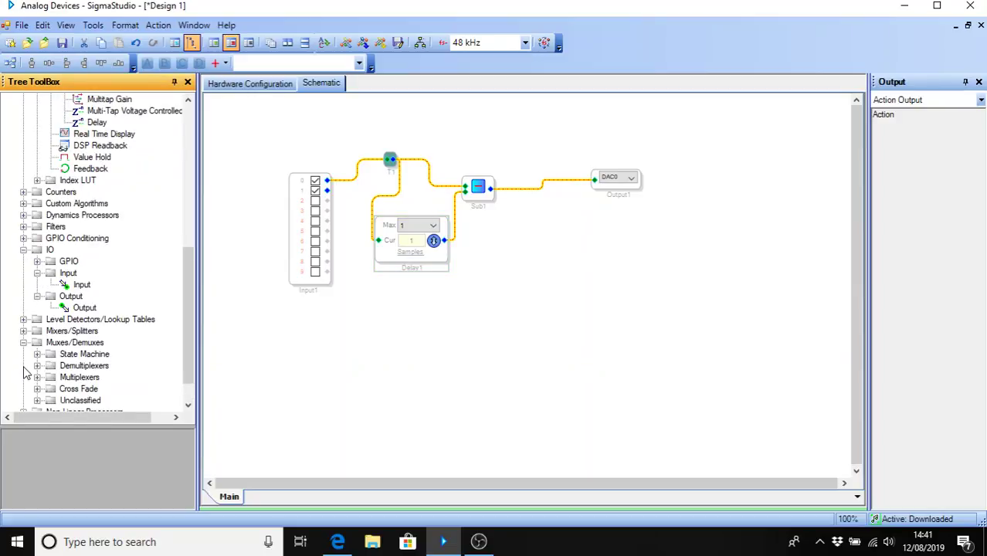
left_click(37, 377)
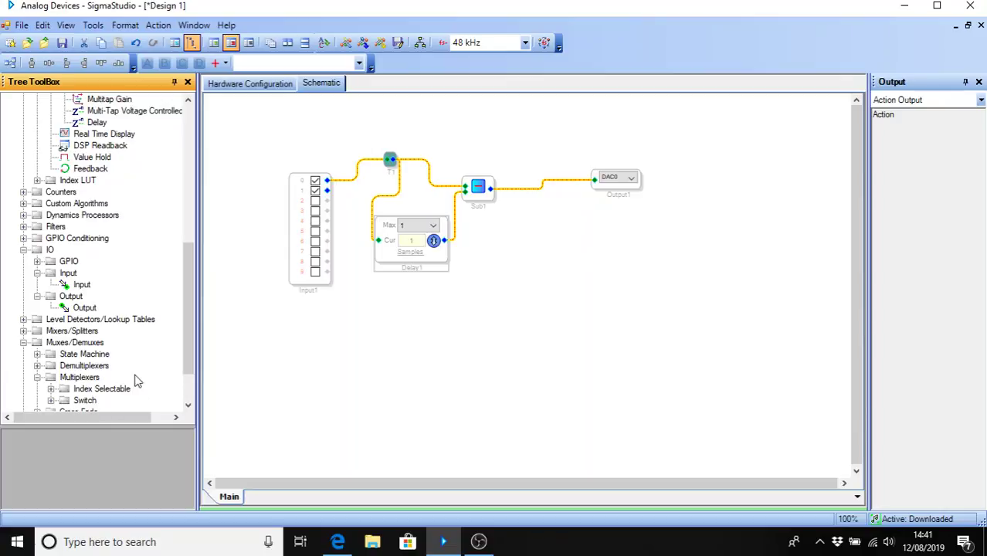
left_click(51, 400)
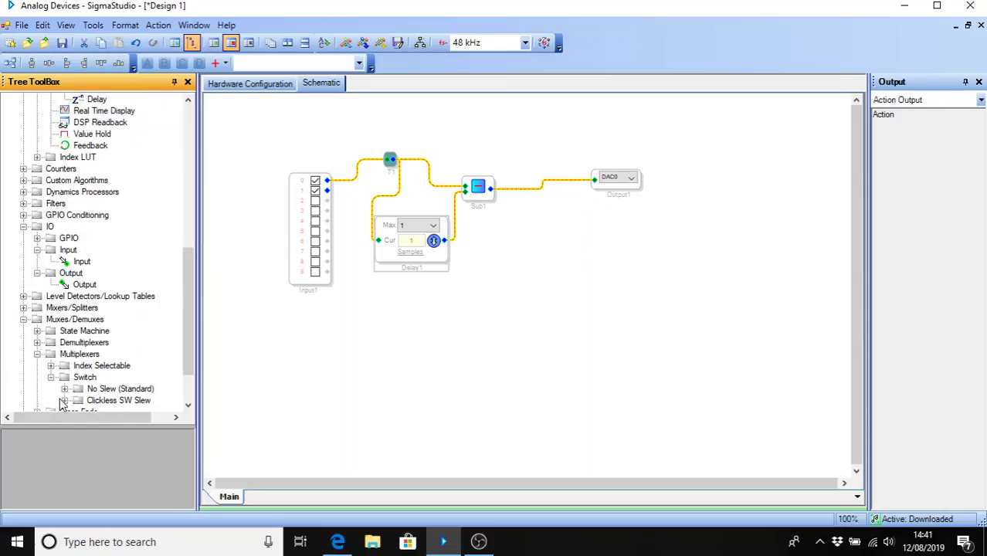
left_click(65, 389)
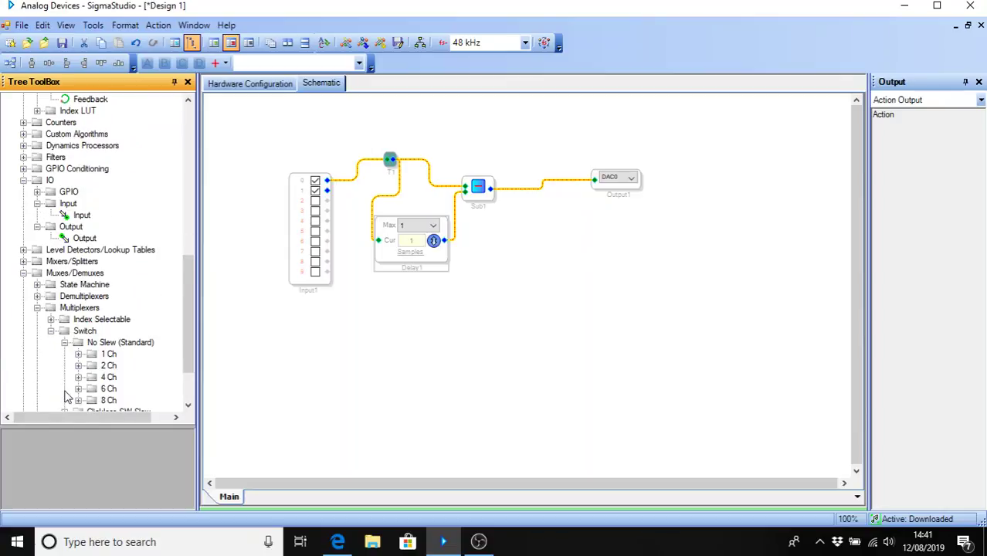
left_click(78, 353)
Step: Place a Mono Switch Nx1 block and a T2 connection, wiring the switch output into T2
left_click_drag(105, 366, 505, 146)
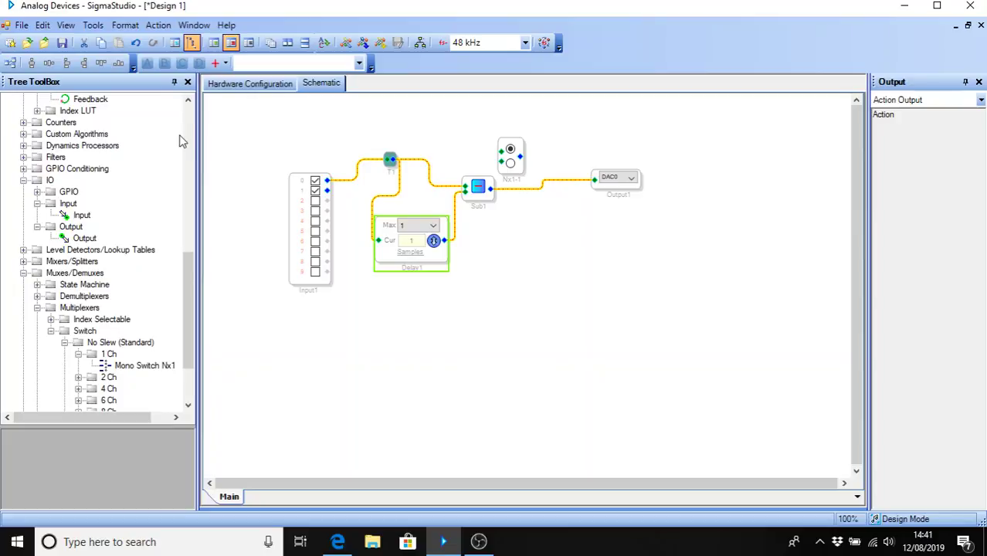
left_click_drag(183, 281, 128, 154)
left_click_drag(44, 181, 560, 151)
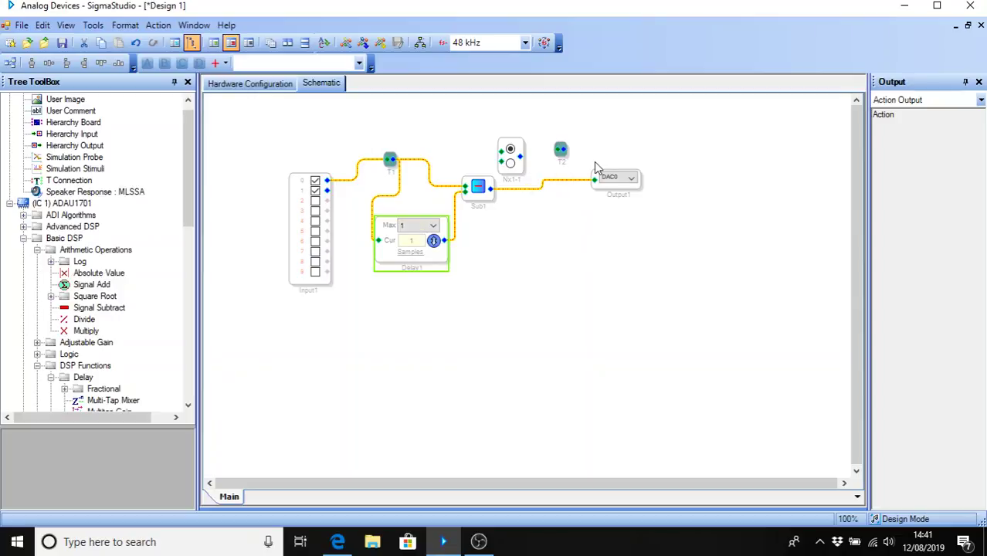
left_click_drag(521, 157, 556, 150)
Step: Replace the Sub1-to-DAC0 wire with T2→DAC0, feed T1 and Sub1 into Nx1-1, and download
left_click(524, 192)
key("Delete")
left_click_drag(594, 179, 569, 149)
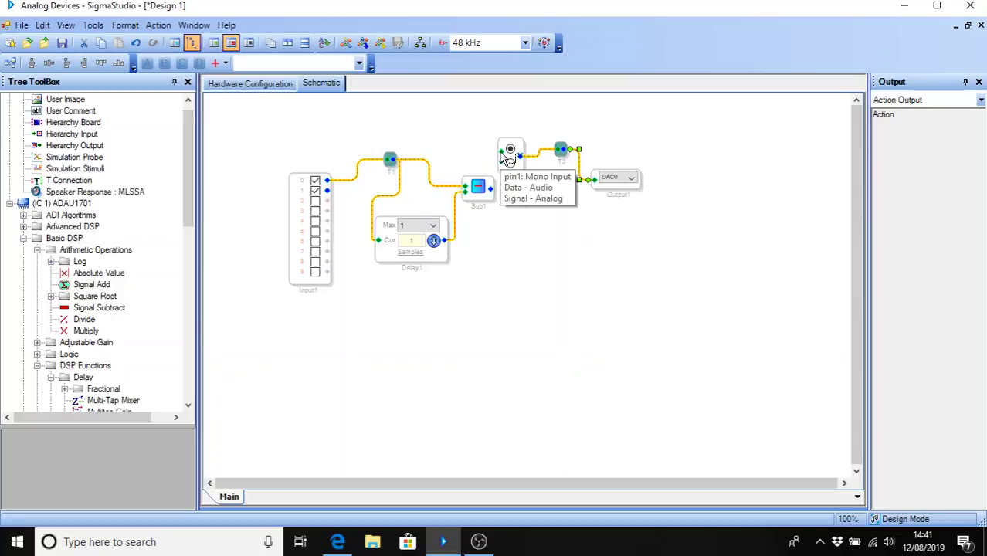
left_click_drag(502, 152, 391, 161)
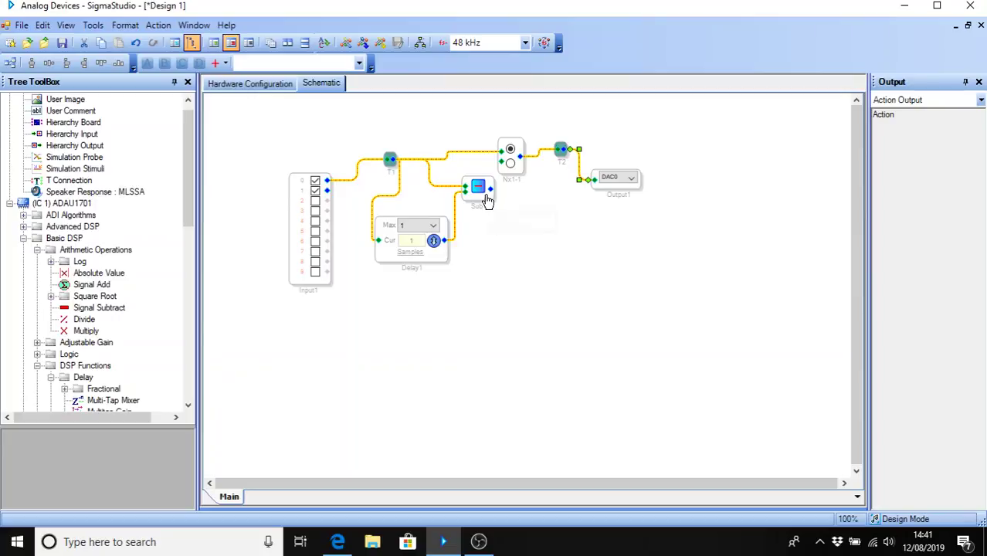
left_click_drag(487, 200, 500, 163)
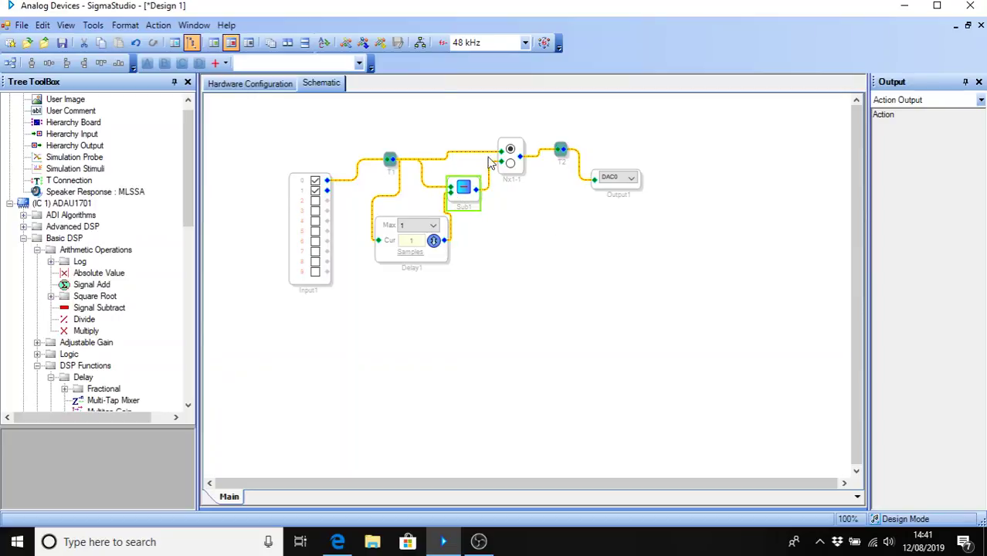
left_click(381, 44)
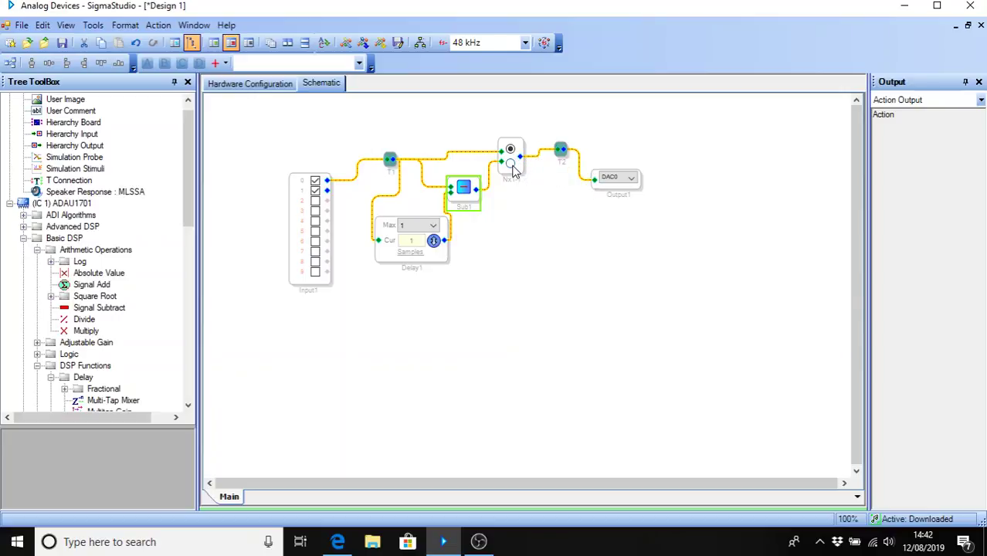
Step: Toggle Nx1-1 between inputs, leaving it on Sub1's subtracted signal
left_click(510, 163)
left_click(510, 149)
left_click(509, 149)
left_click(510, 164)
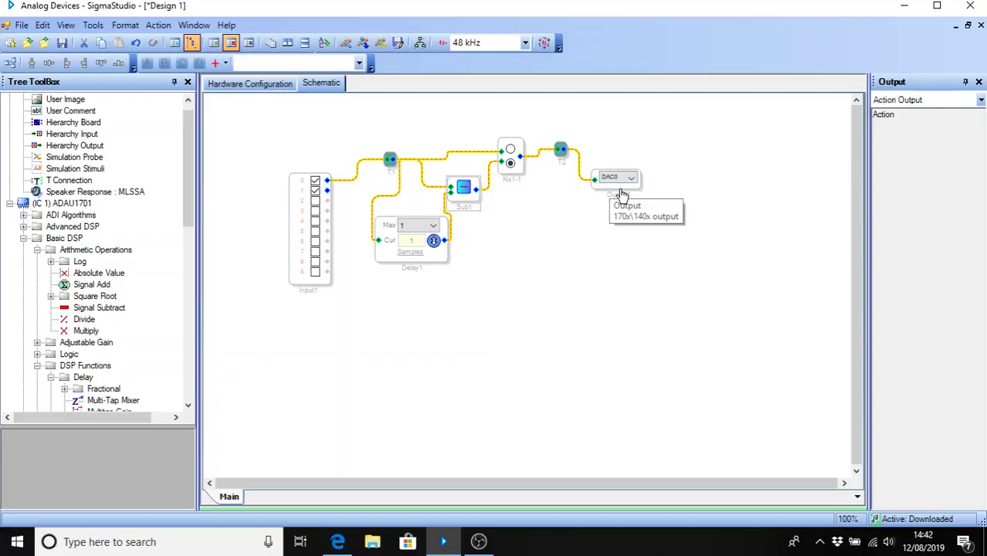
Step: Shift the DAC0 output, T2 and Nx1-1 blocks further right along the main path
left_click_drag(620, 193, 730, 191)
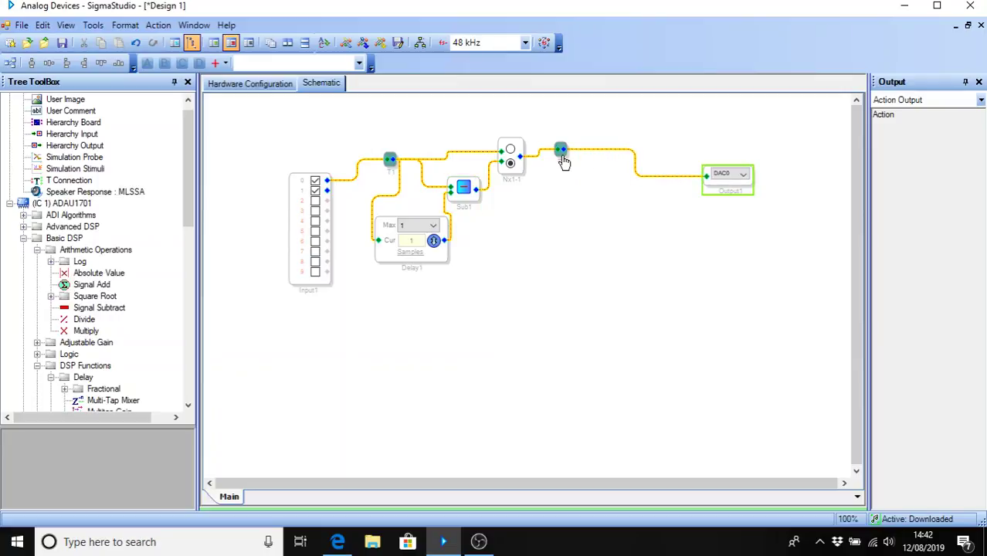
left_click_drag(557, 156, 654, 182)
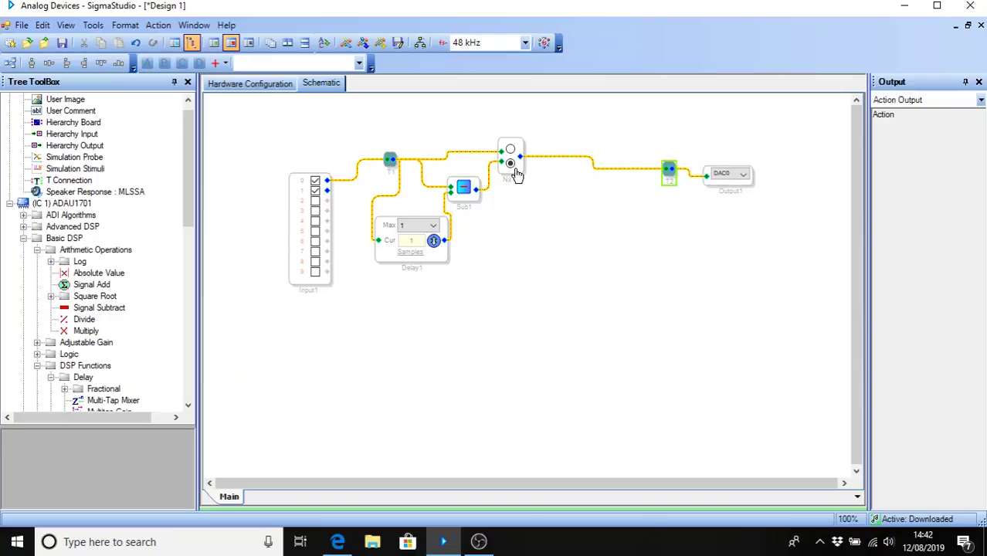
left_click_drag(519, 176, 617, 184)
left_click(608, 168)
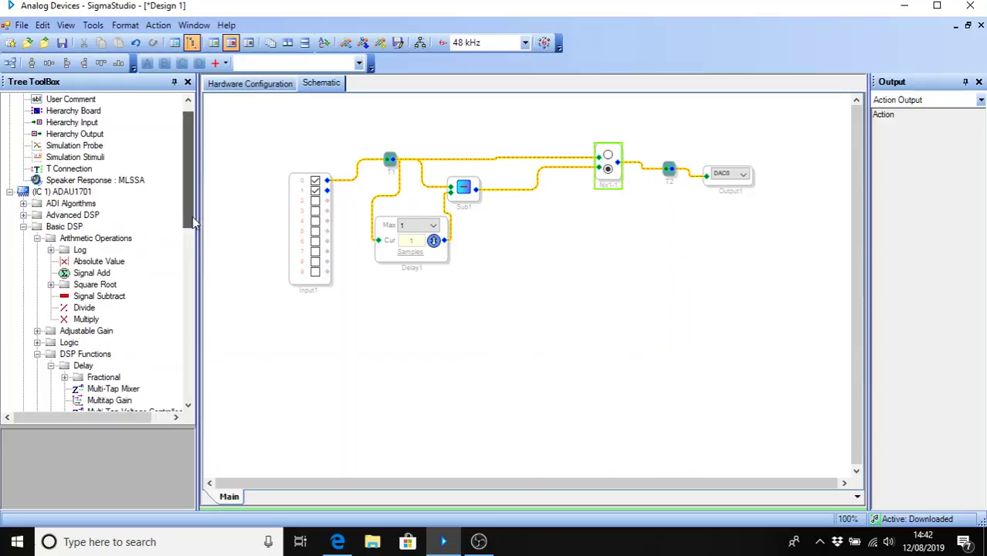
left_click_drag(193, 223, 185, 265)
Step: Place a no-slew Gain1 block and wire it between Sub1's output and Nx1-1's second input
left_click(38, 168)
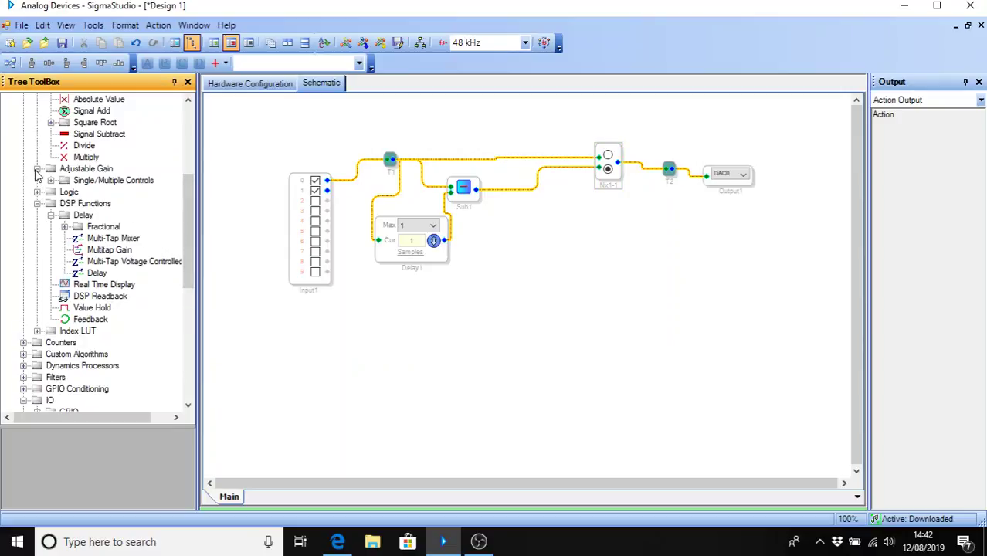
left_click(50, 180)
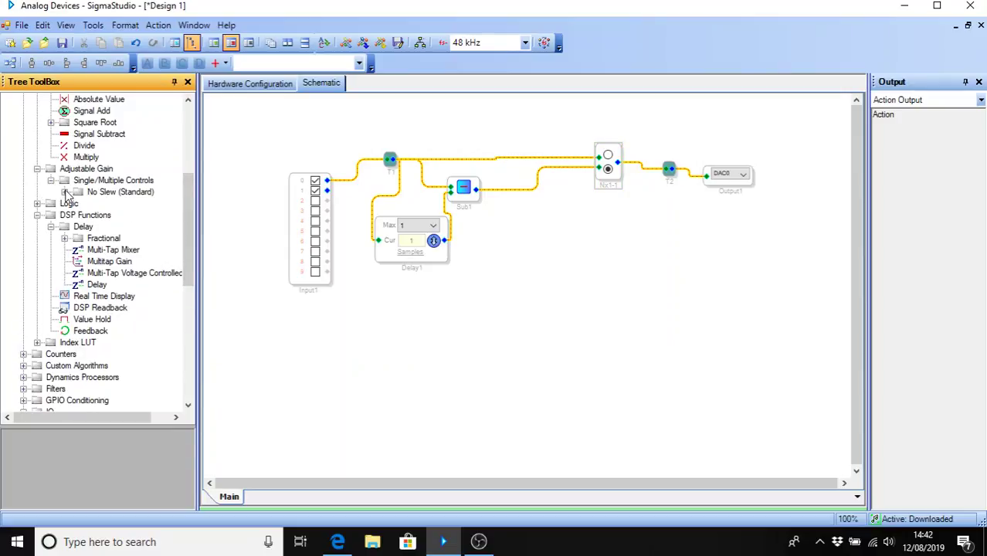
left_click(65, 191)
left_click_drag(108, 203, 539, 210)
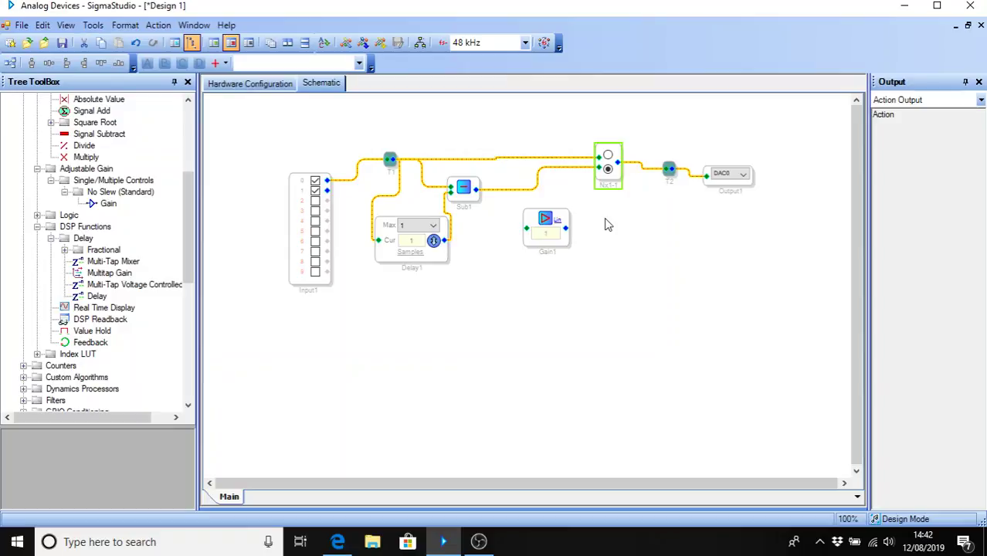
left_click(546, 167)
mouse_move(591, 169)
left_mouse_down()
mouse_move(535, 194)
mouse_move(526, 228)
mouse_move(572, 230)
mouse_move(592, 172)
left_mouse_up()
left_click_drag(553, 244, 546, 216)
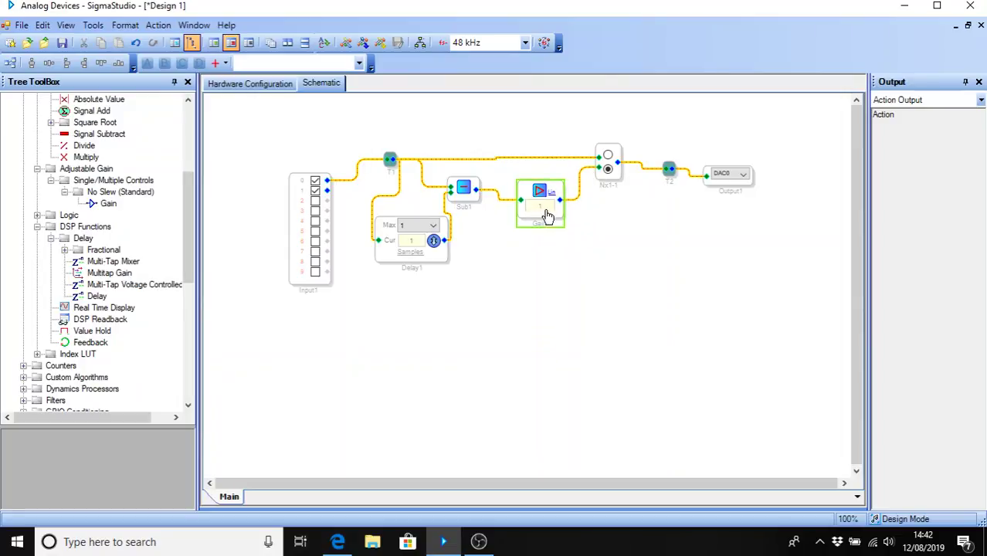
Step: Download the design and toggle Nx1-1 from the original signal to the gain path
left_click(380, 44)
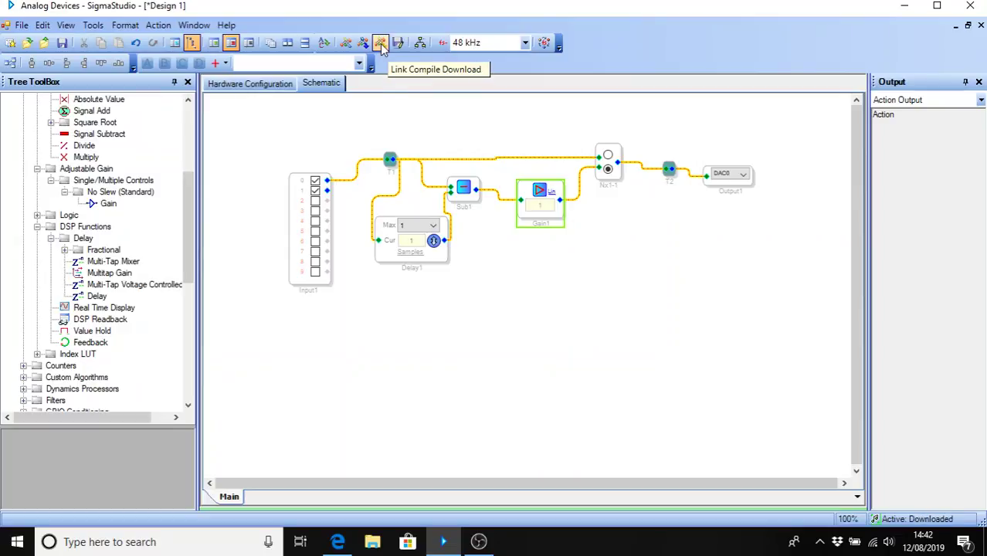
left_click(608, 156)
left_click(608, 168)
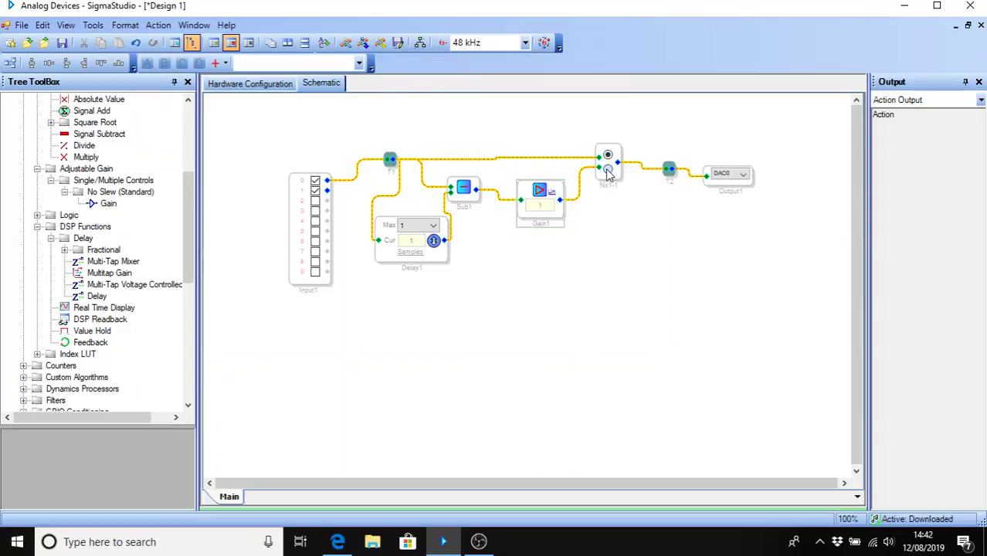
Step: Set Gain1's gain to 5 and return Nx1-1 to the original signal
double_click(538, 205)
type("5")
left_click(607, 156)
Step: Toggle Nx1-1 between the original and boosted subtraction paths, ending on the subtraction path
left_click(607, 168)
left_click(607, 156)
left_click(608, 169)
left_click(608, 155)
left_click(608, 169)
left_click(607, 155)
left_click(608, 169)
left_click(608, 156)
left_click(608, 168)
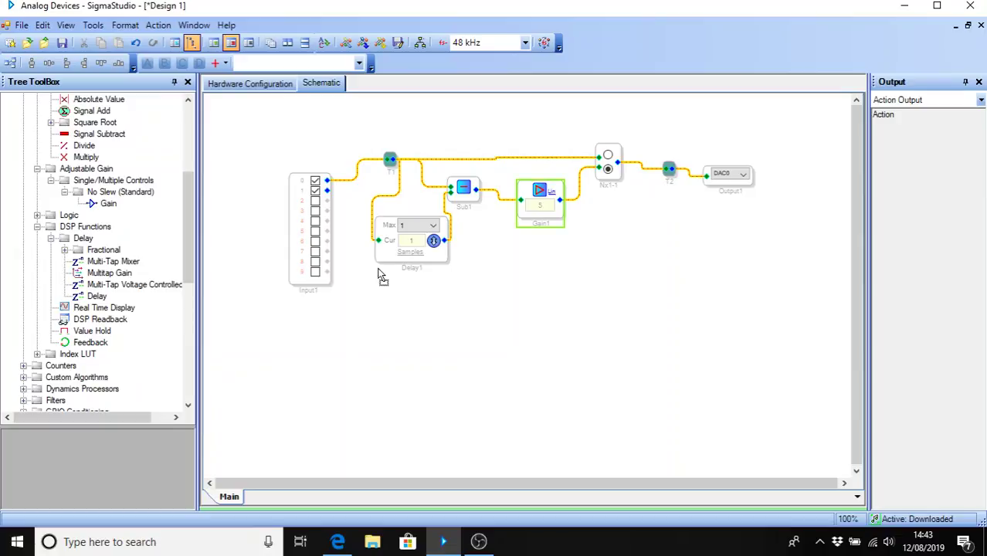
Step: Move Delay1 and Sub1 down-left and grow Nx1-1 to three mono inputs
left_click_drag(380, 276, 370, 316)
left_click_drag(458, 199, 444, 240)
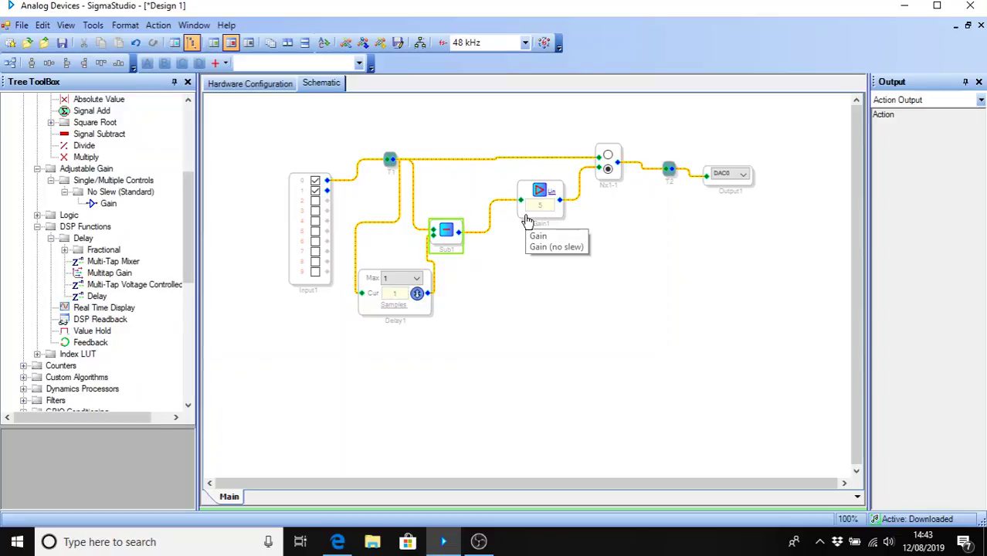
right_click(616, 175)
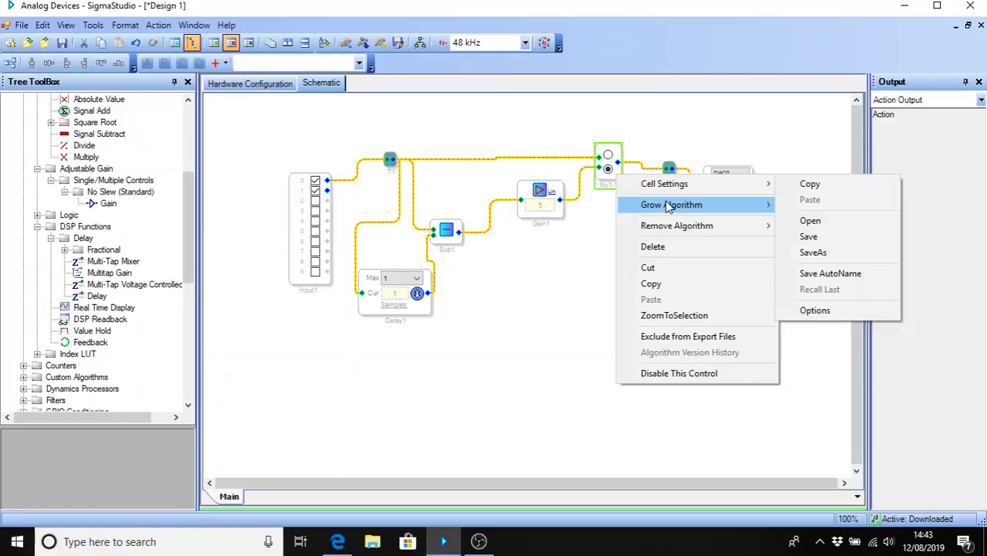
mouse_move(669, 207)
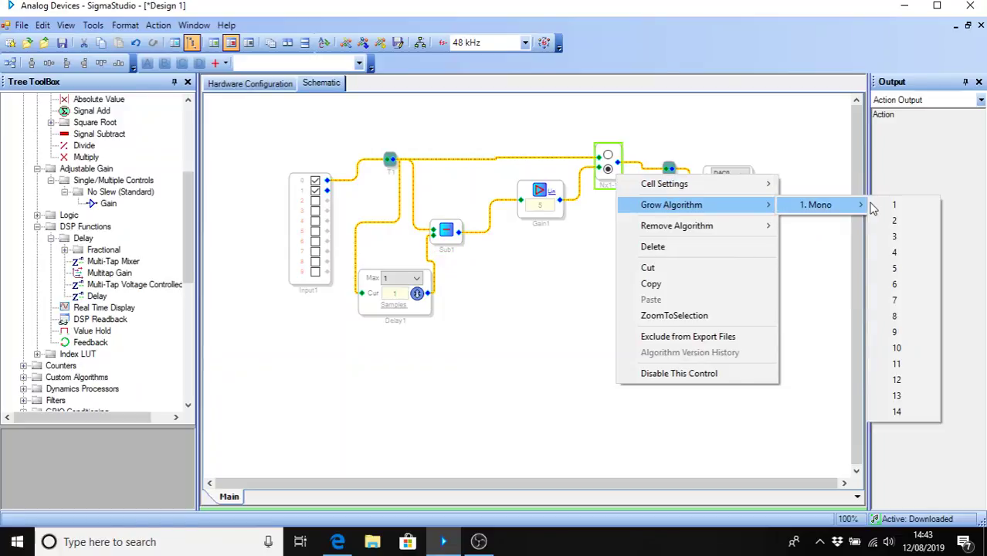
left_click(888, 205)
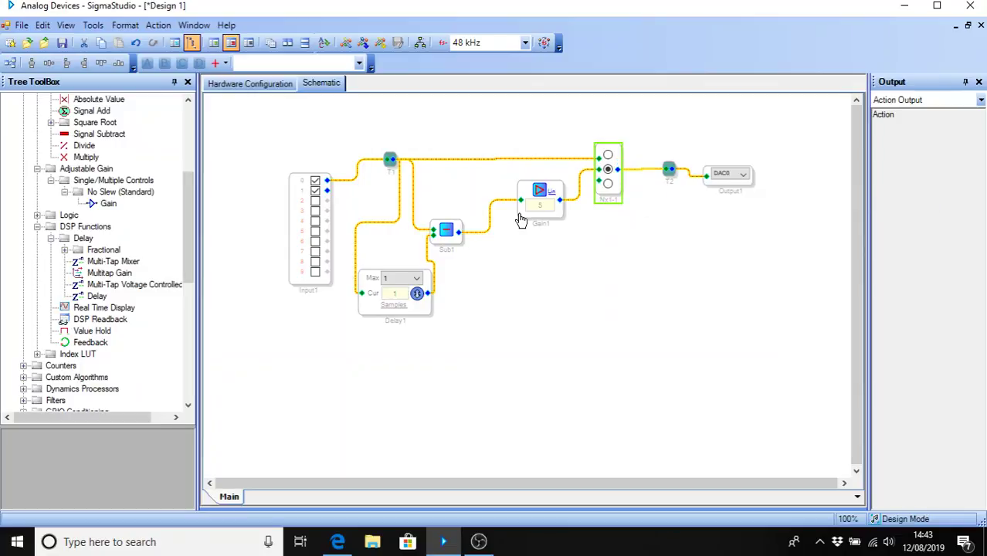
Step: Reposition Gain1 to sit between Sub1 and Nx1-1
mouse_move(517, 215)
left_mouse_down()
mouse_move(495, 210)
mouse_move(522, 207)
left_mouse_up()
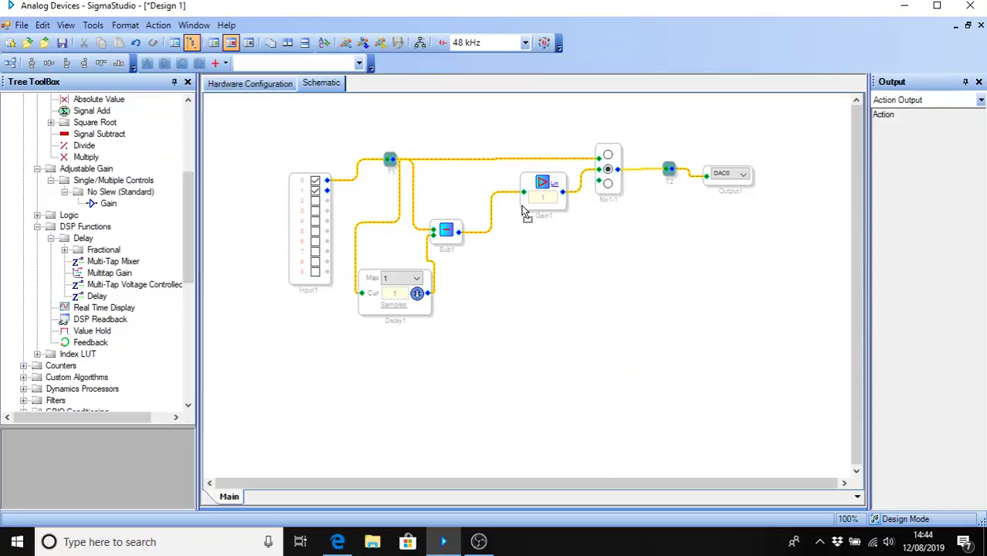
left_click_drag(524, 212, 522, 214)
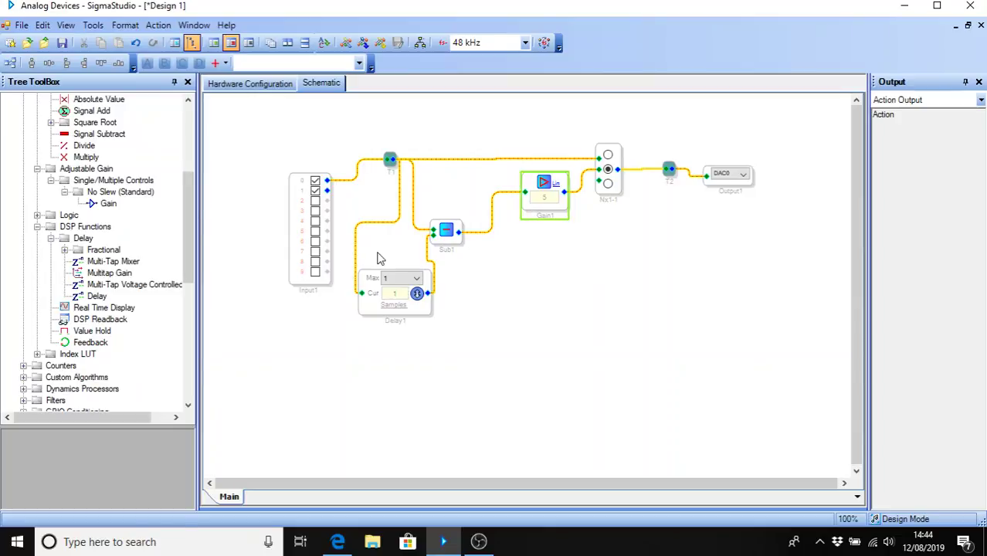
mouse_move(191, 198)
left_mouse_down()
mouse_move(191, 179)
mouse_move(189, 202)
left_mouse_up()
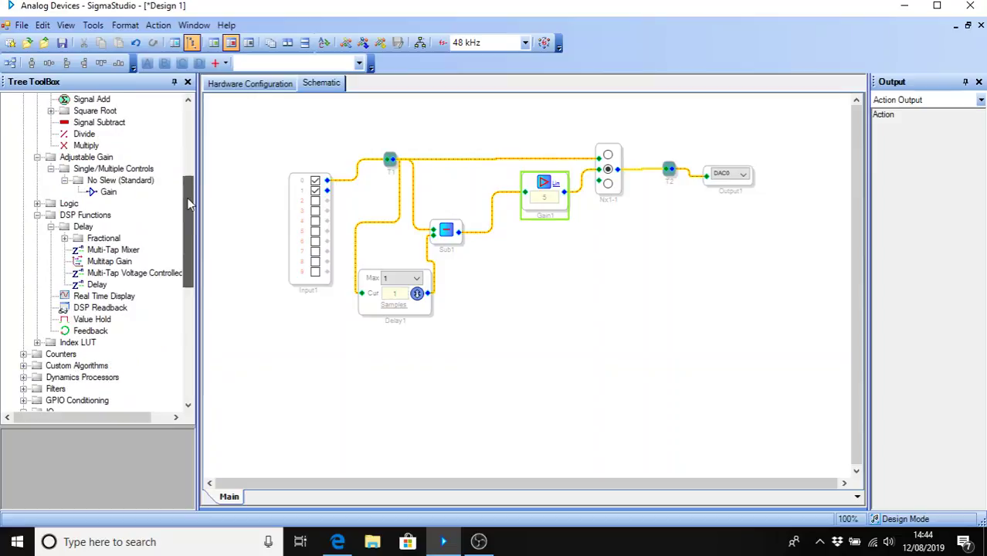
Step: Copy Delay1 and paste the duplicate Delay1_2 onto the empty canvas
right_click(419, 316)
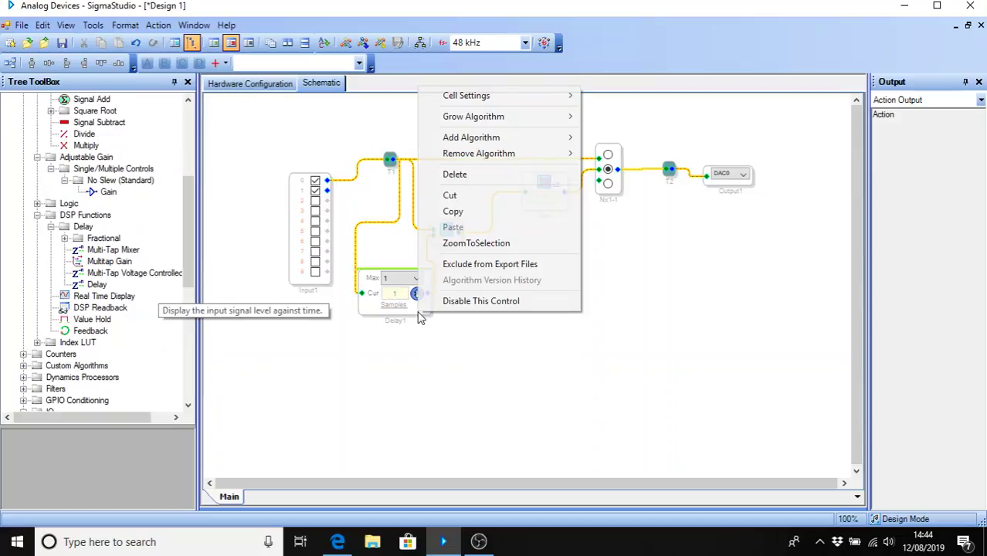
left_click(454, 212)
right_click(522, 303)
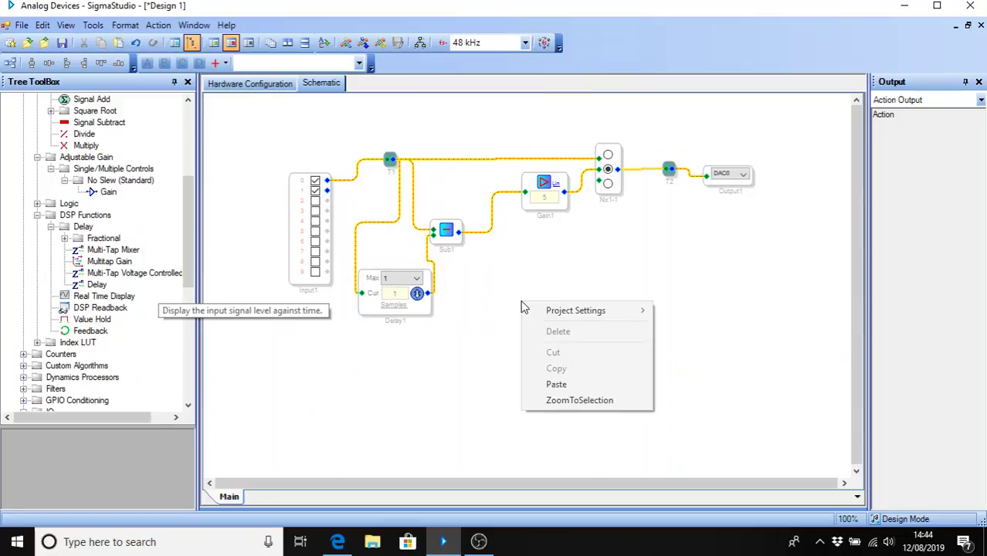
left_click(566, 385)
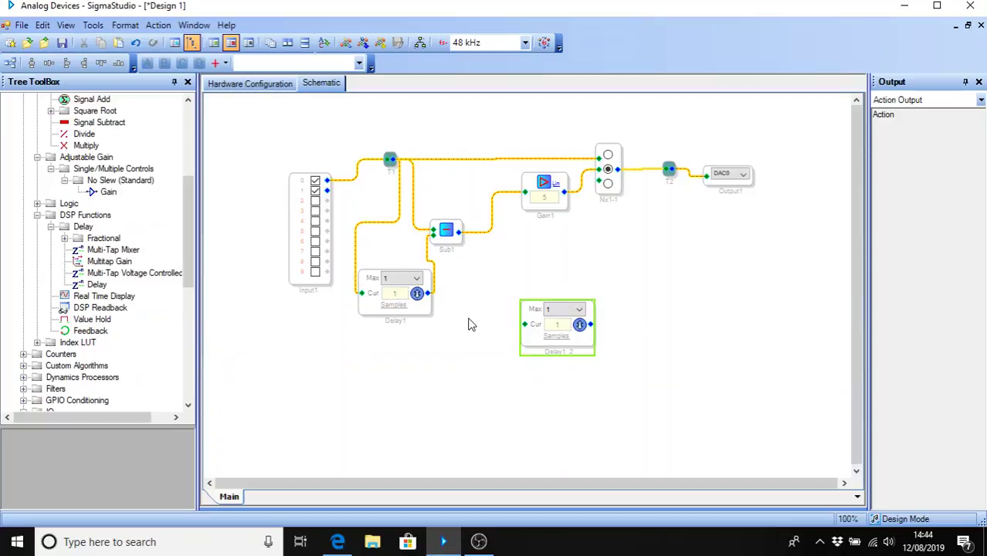
Step: Place a Signal Add block and delete the switch-to-T2 and T2-to-output wires
scroll(190, 215, "up", 3)
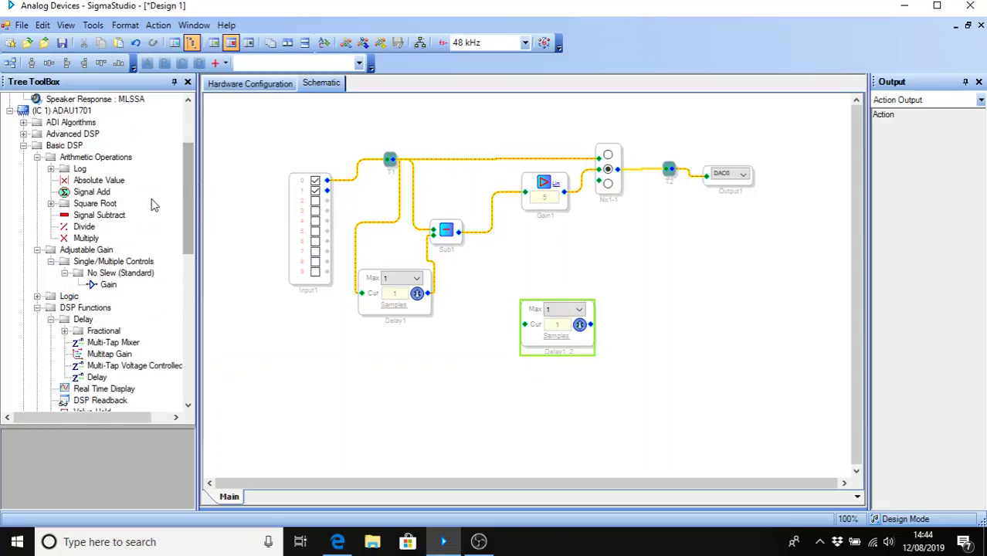
left_click_drag(71, 193, 557, 256)
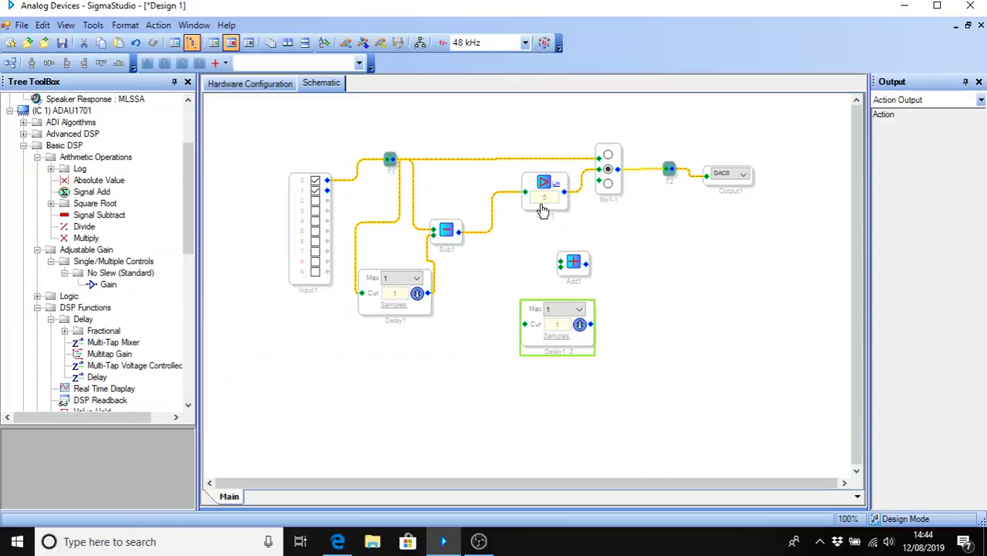
left_click(644, 170)
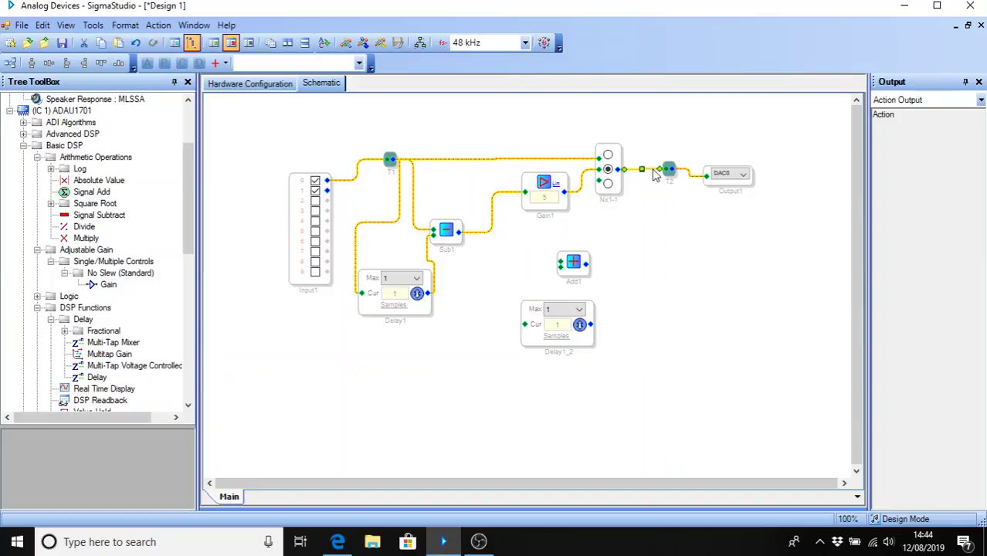
right_click(654, 173)
left_click(669, 180)
right_click(683, 175)
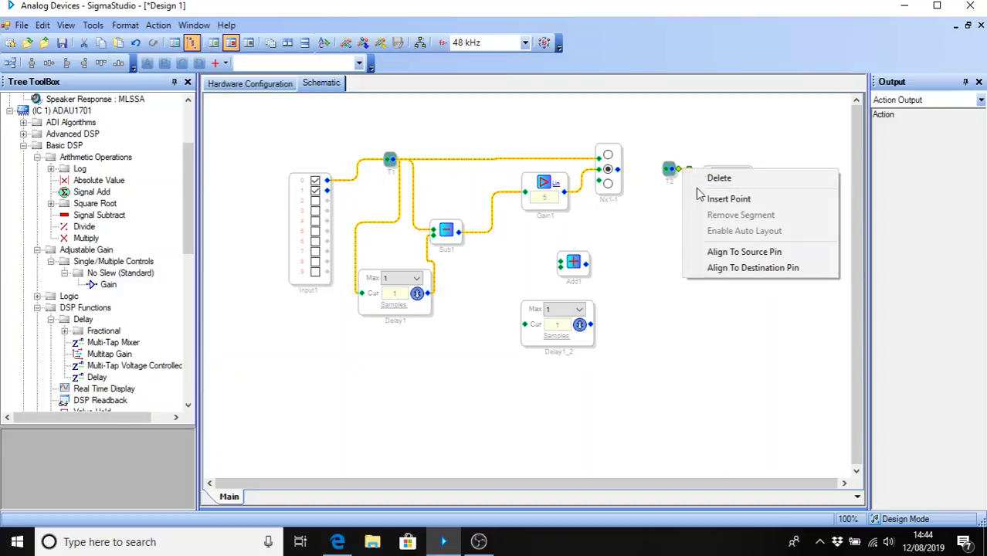
left_click(701, 180)
Step: Move T2 beside Add1 and wire Sub1→T2→Delay1_2→Add1, then Add1→Gain1
left_click_drag(671, 178, 509, 267)
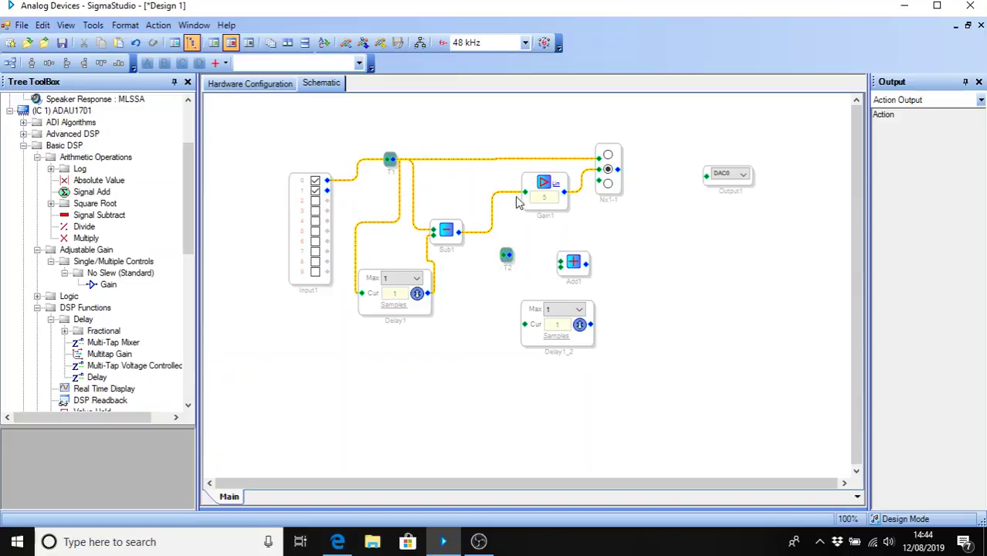
mouse_move(524, 192)
left_mouse_down()
mouse_move(498, 256)
mouse_move(560, 264)
left_mouse_up()
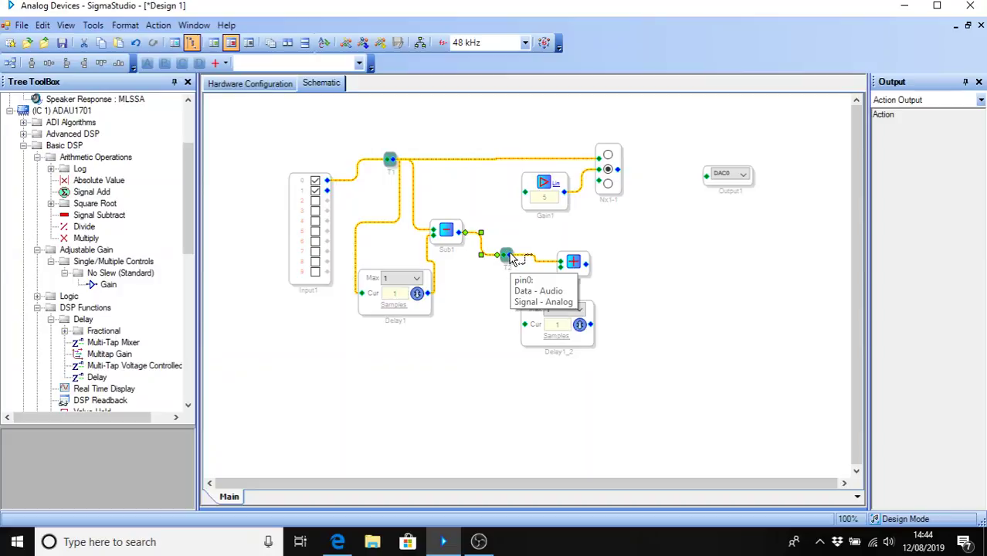
left_click_drag(511, 257, 524, 325)
left_click_drag(590, 325, 558, 268)
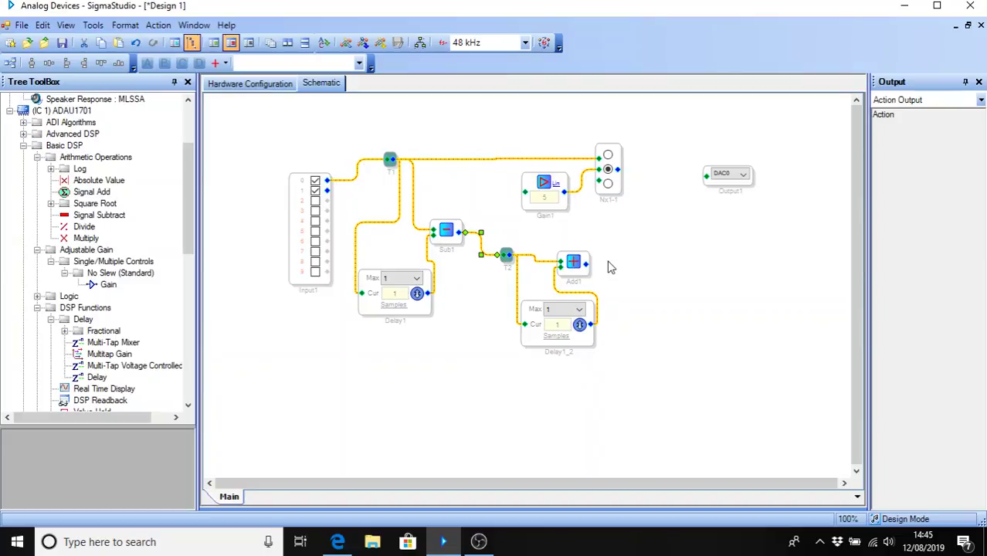
left_click_drag(589, 266, 517, 199)
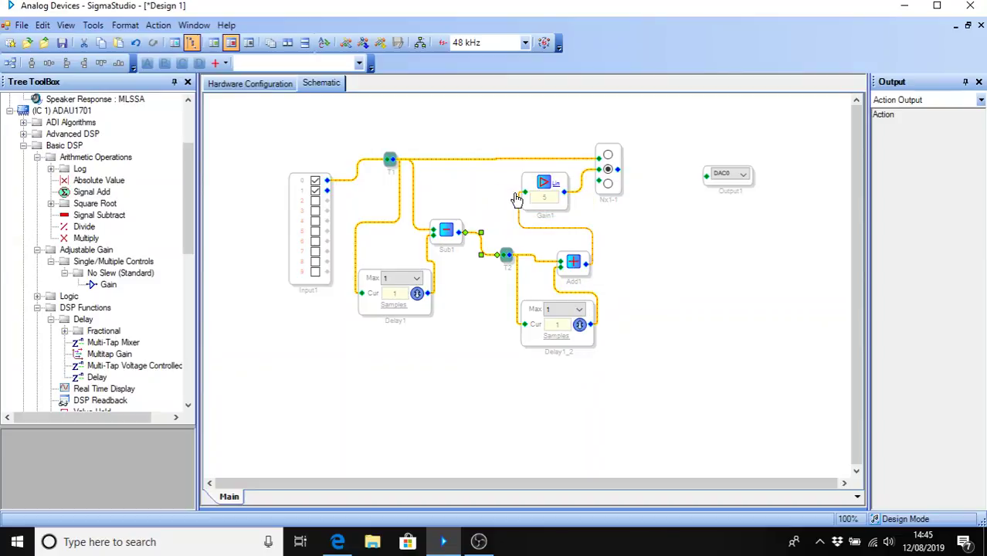
Step: Paste a spare delay block and rearrange Delay1_2, Delay1 and Add1
left_click(565, 210)
right_click(564, 211)
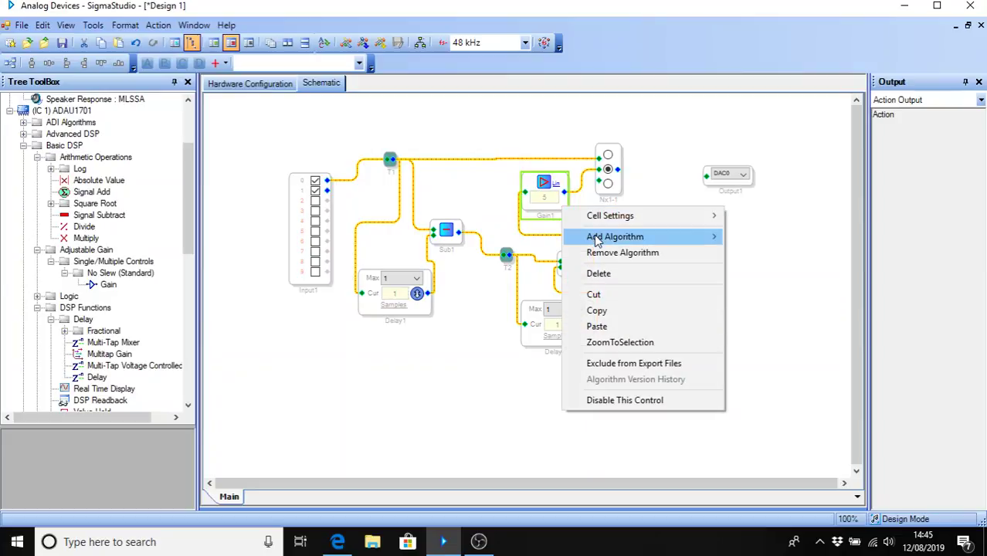
mouse_move(597, 240)
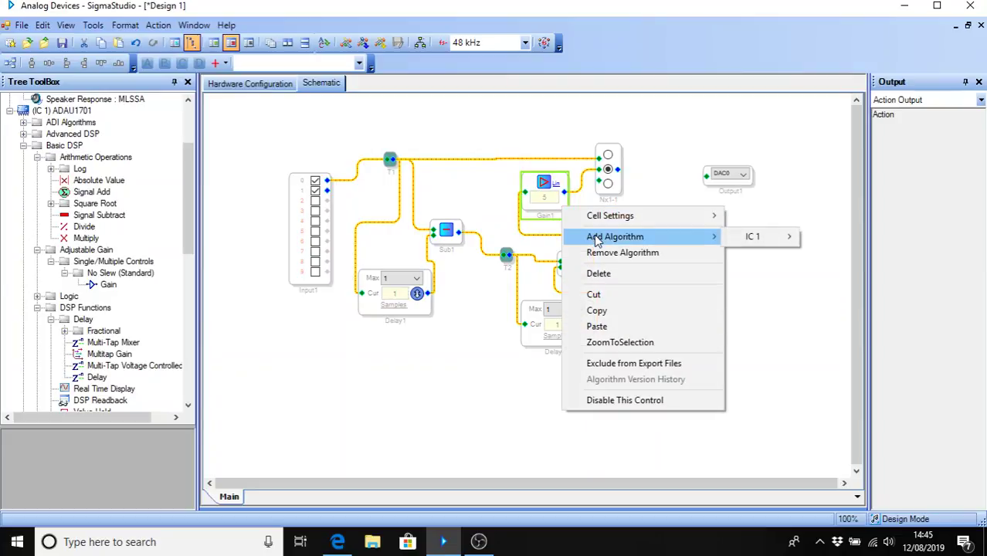
left_click(596, 326)
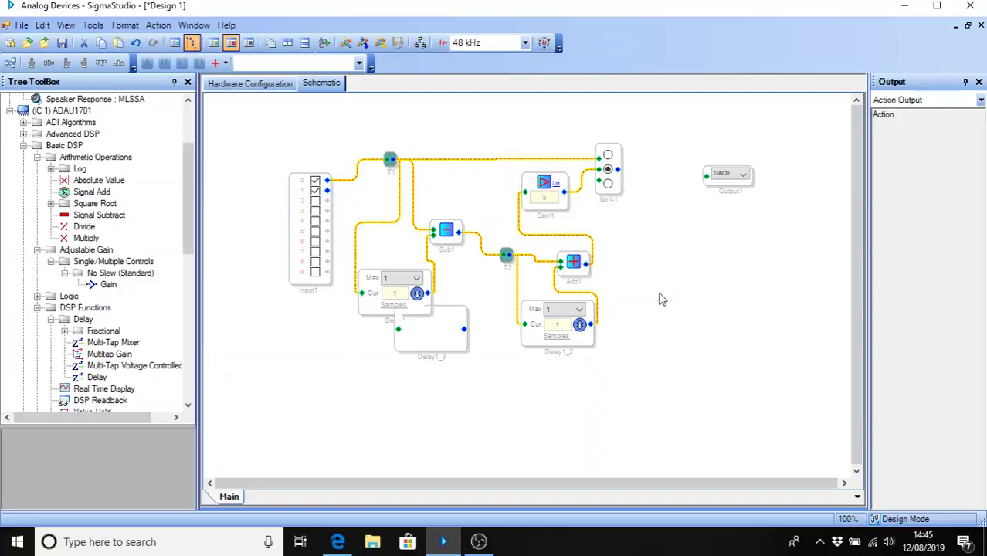
left_click_drag(462, 349, 704, 322)
left_click_drag(529, 346, 474, 355)
left_click_drag(505, 258, 485, 268)
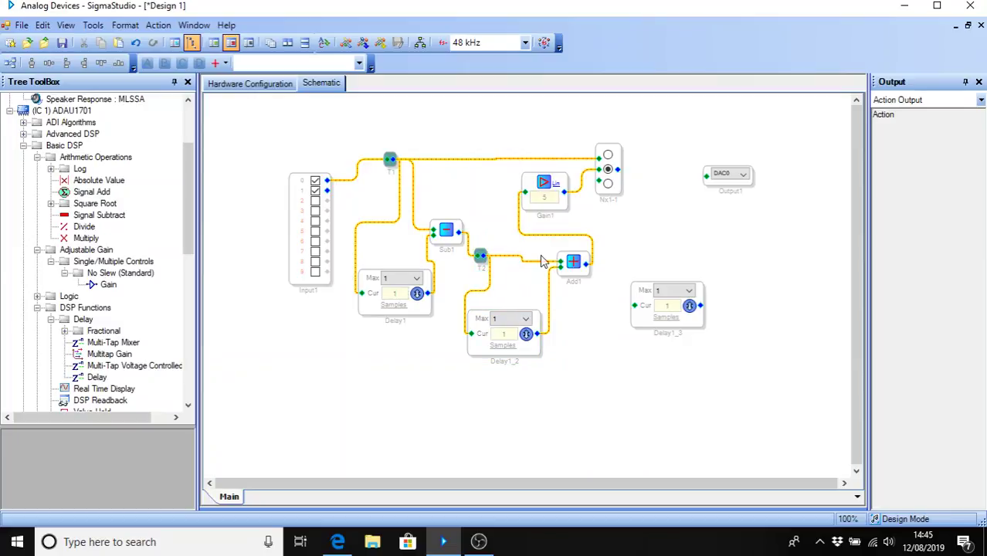
left_click_drag(563, 261, 539, 259)
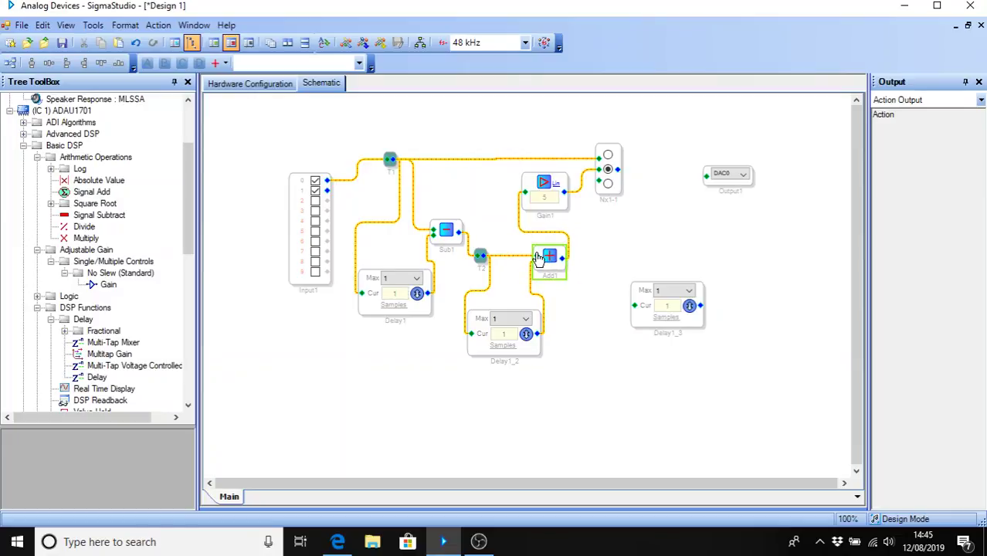
Step: Delete the spare Delay1_3 block
left_click(640, 323)
right_click(642, 321)
left_click(679, 181)
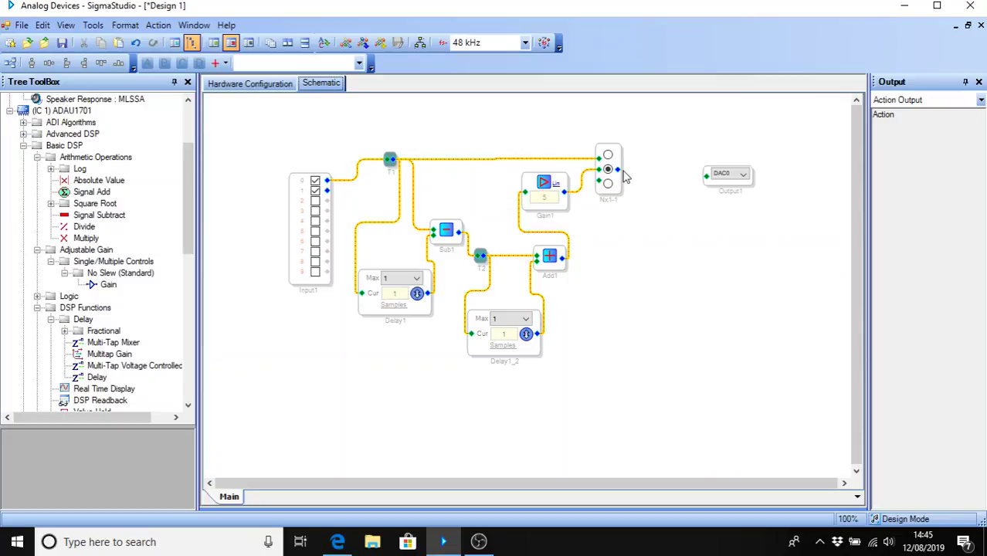
Step: Wire Nx1-1's output to DAC0 and reconnect Gain1's input to T2
left_click_drag(619, 169, 706, 176)
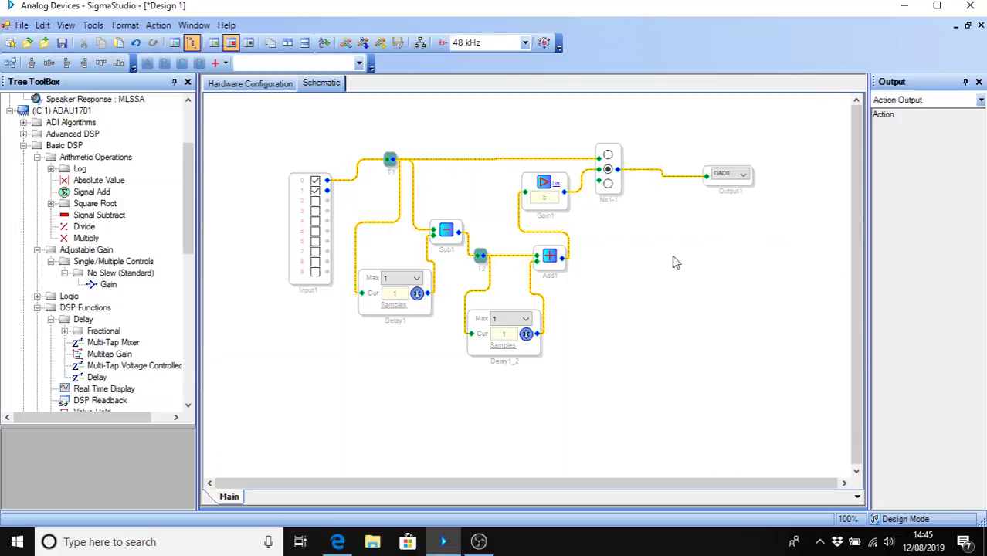
left_click(569, 245)
left_click_drag(569, 257, 490, 255)
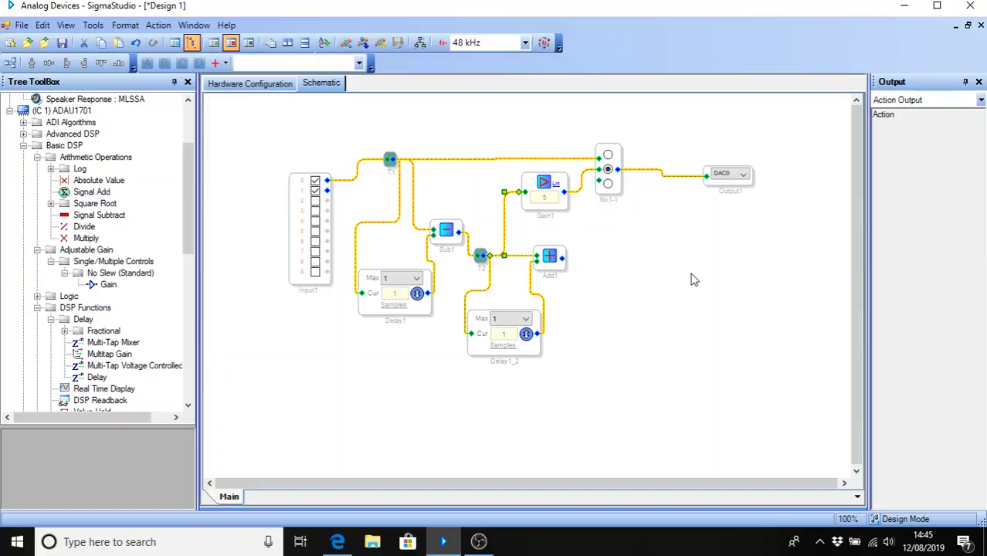
Step: Duplicate Gain1 as Gain1_2 and place it near Add1 and Nx1-1
left_click(562, 212)
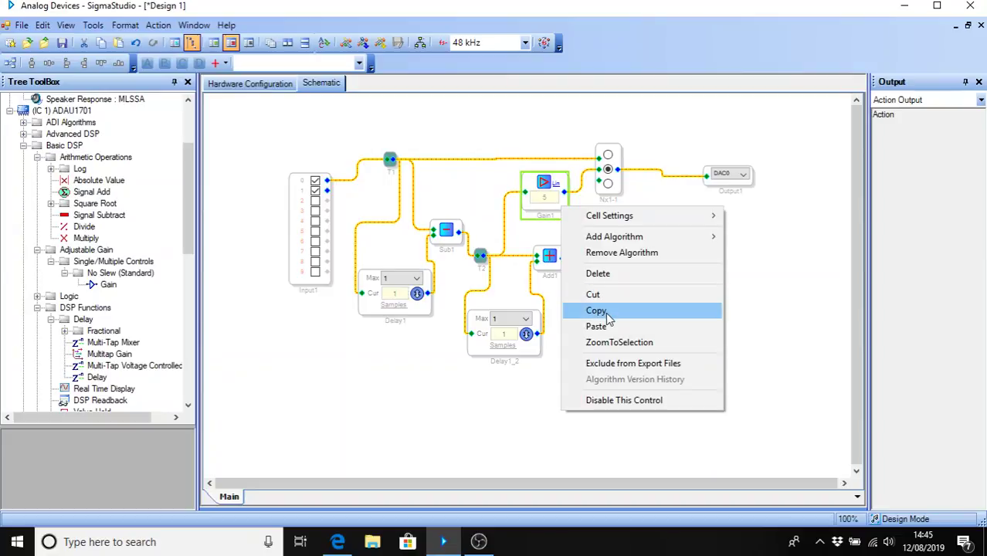
left_click(609, 312)
right_click(644, 317)
left_click(690, 396)
left_click(636, 321)
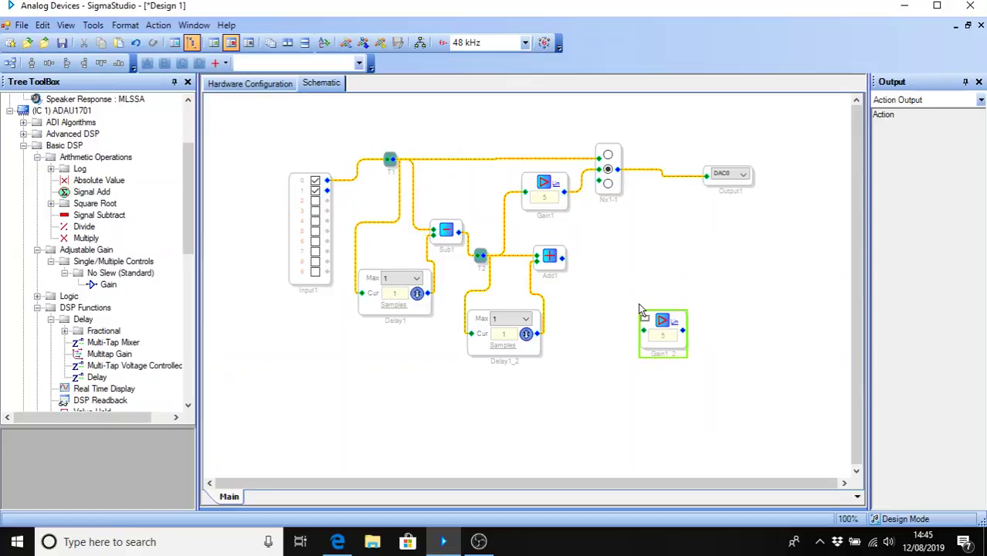
left_click_drag(641, 312, 598, 183)
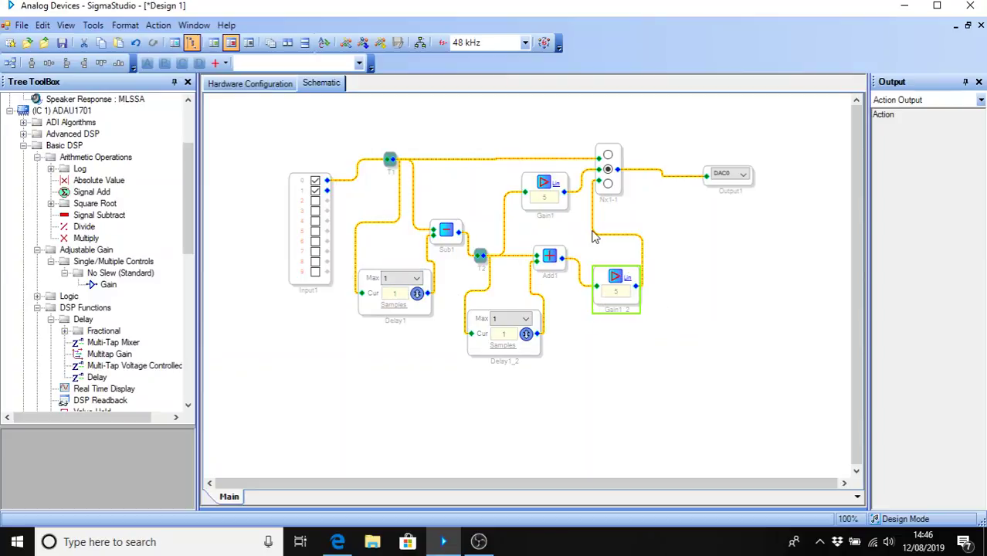
Step: Download the design to the board and test Nx1-1's top, middle and bottom inputs
left_click(608, 154)
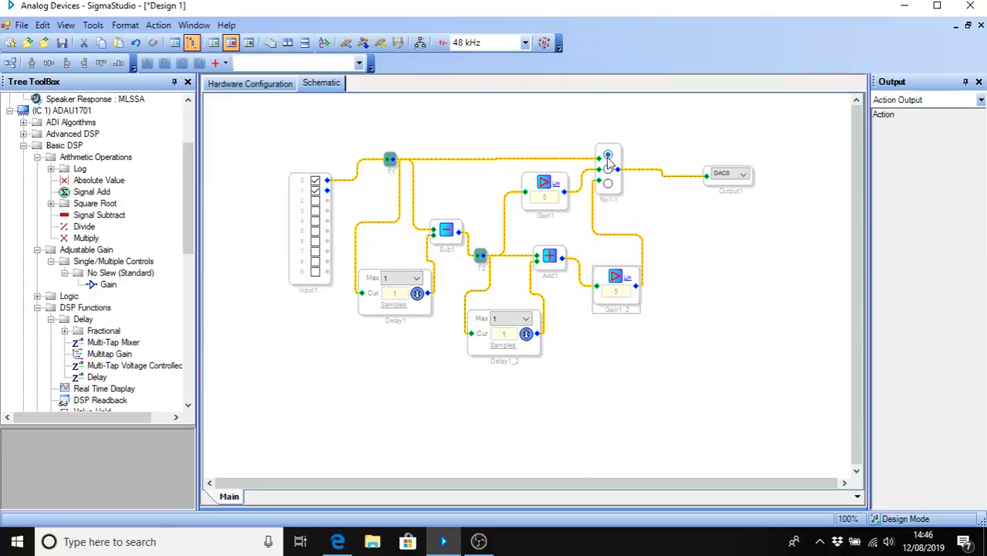
left_click(380, 43)
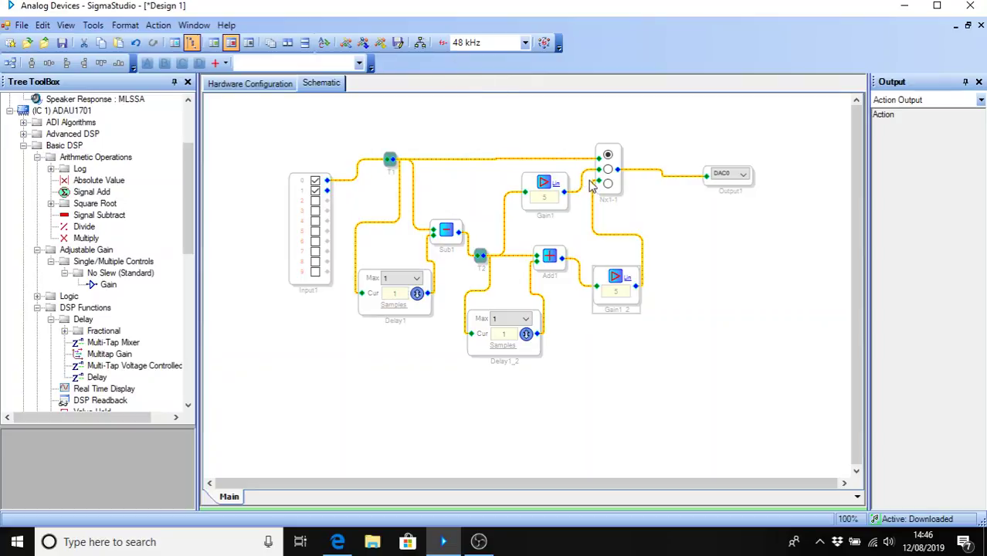
left_click(608, 169)
left_click(608, 183)
left_click(607, 155)
left_click(607, 169)
Step: Change Gain1_2's gain from 5 to 3
left_click(618, 290)
double_click(617, 291)
type("3")
Step: Compare the middle and bottom switch paths, ending on bottom, and move Input1 left
left_click(608, 168)
left_click(608, 156)
left_click(608, 183)
left_click(608, 169)
left_click(608, 183)
left_click(608, 168)
left_click(608, 184)
left_click(608, 169)
left_click(608, 182)
left_click_drag(295, 193, 217, 179)
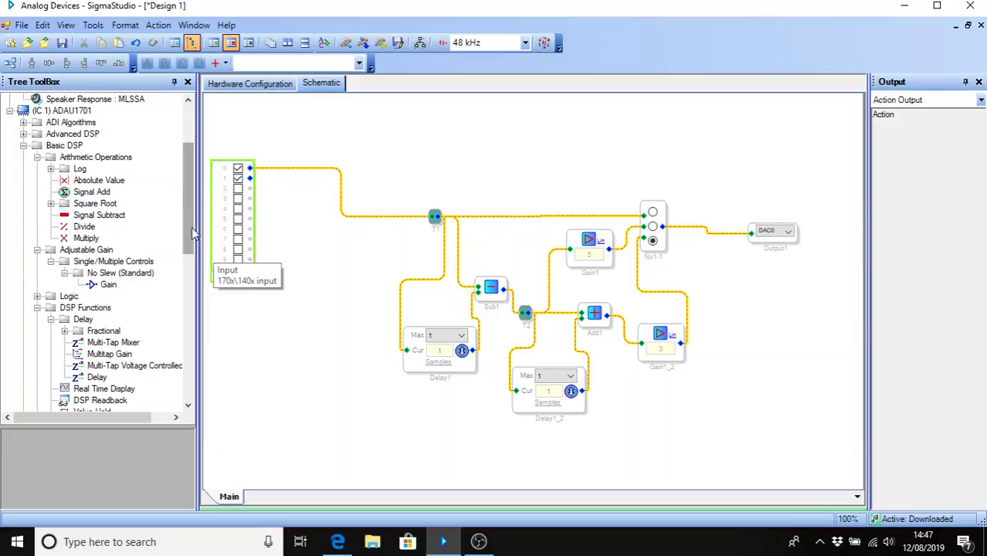
Step: Insert a 1-channel double-precision Nth Order Filter between Input1 and T1
left_click_drag(189, 236, 185, 302)
left_click(23, 285)
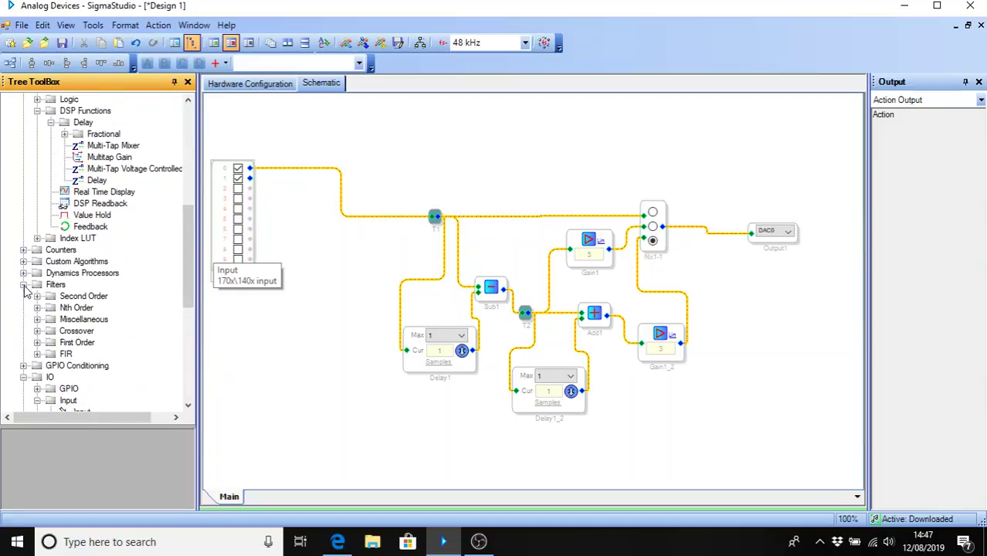
left_click(37, 308)
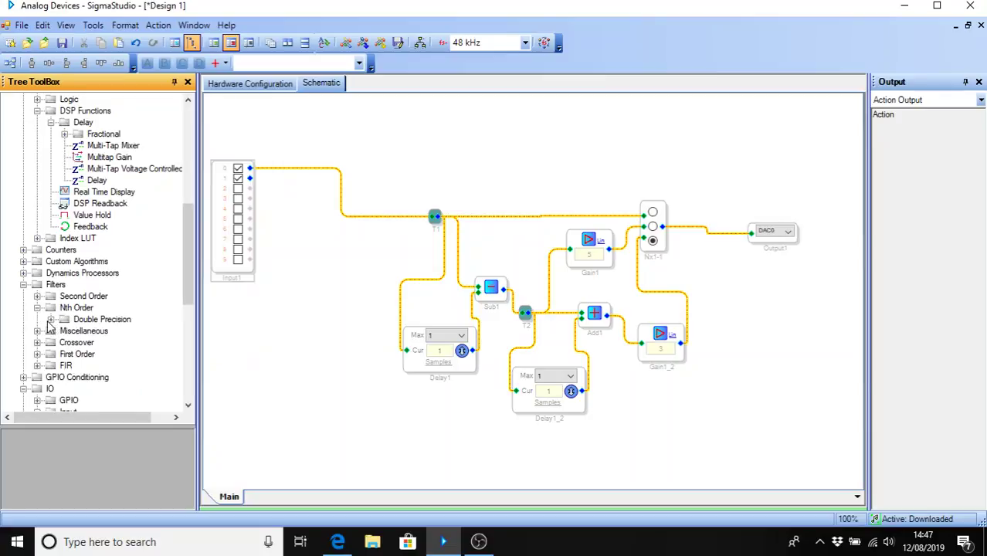
left_click(51, 319)
left_click(65, 331)
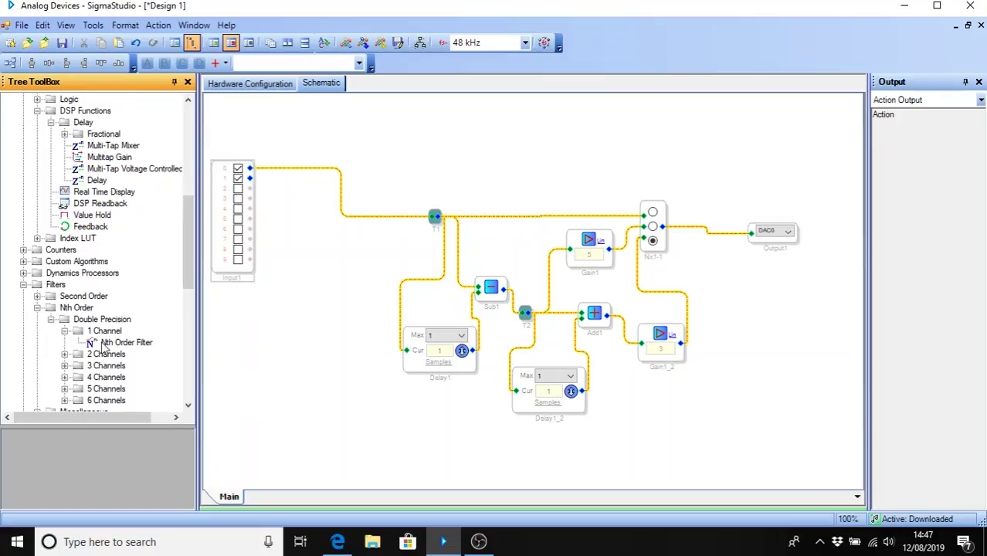
left_click_drag(120, 342, 333, 207)
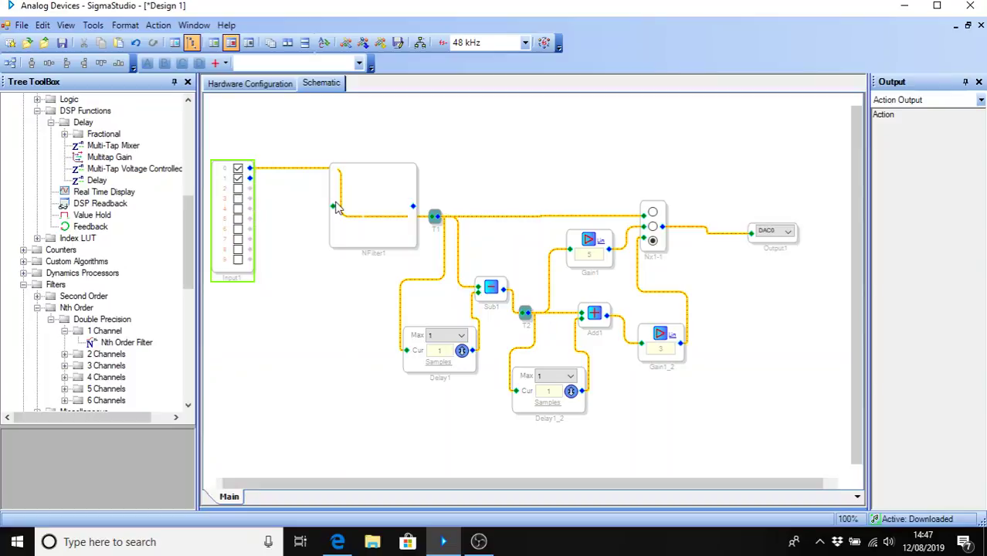
left_click(303, 170)
left_click_drag(426, 217, 330, 207)
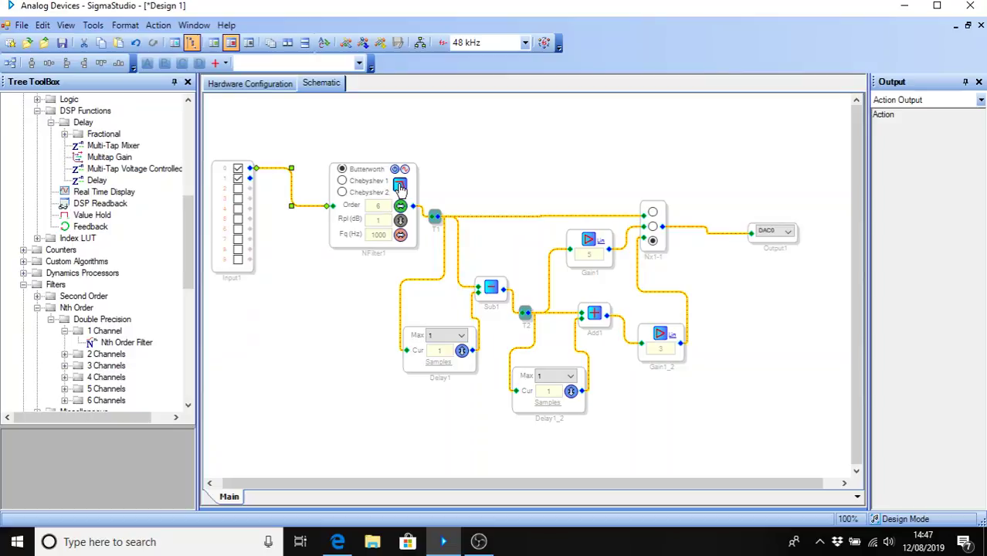
Step: Set NFilter1 to Butterworth with a 10 Hz cutoff and nudge it left
left_click(400, 187)
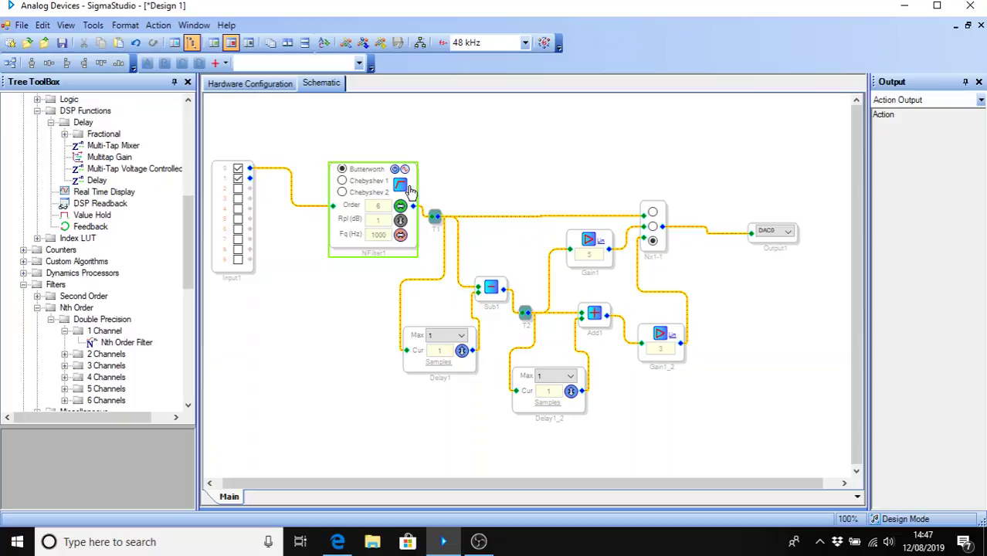
left_click(369, 233)
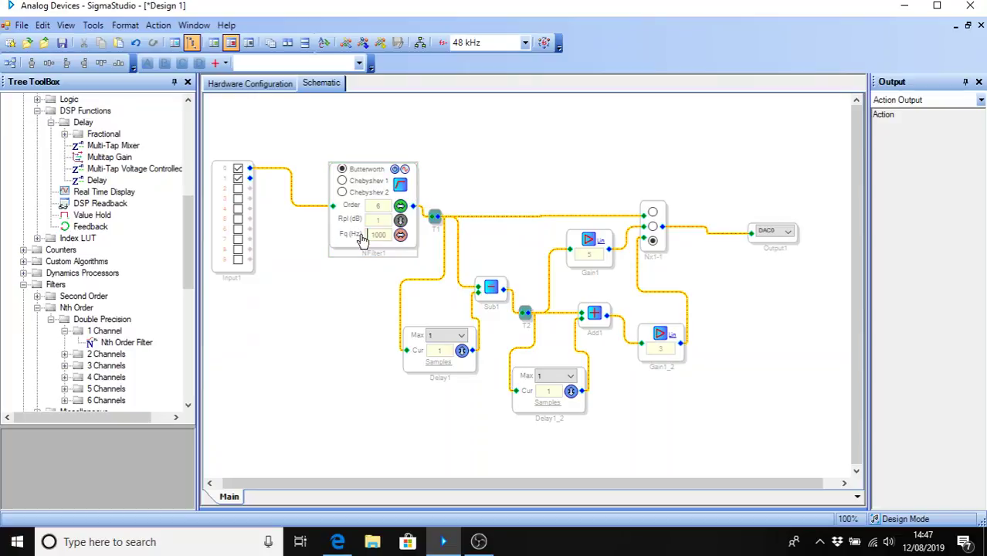
left_click(377, 235)
type("10")
key("Return")
left_click_drag(330, 214, 285, 193)
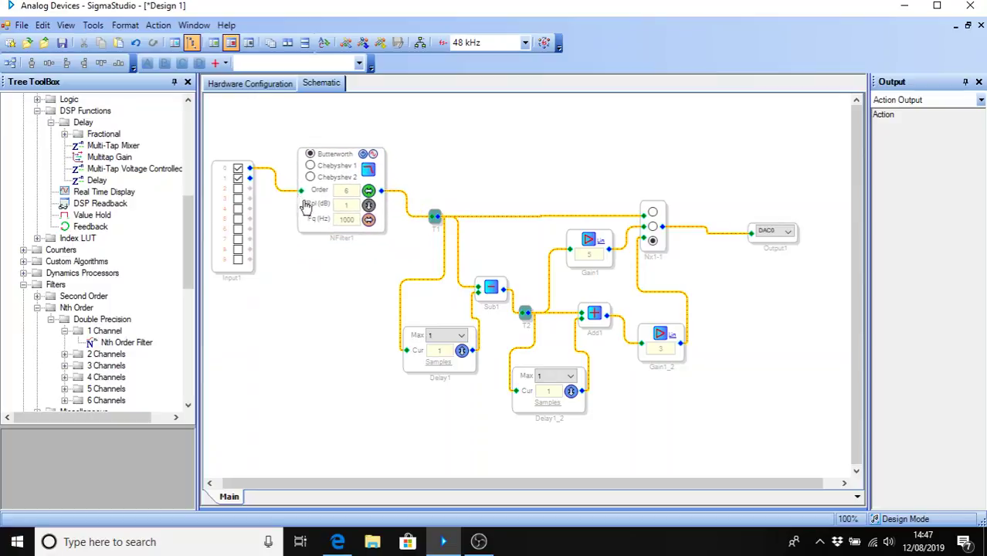
Step: Compile and download the filtered design, then compare Nx1-1's three inputs, ending on the bottom one
left_click(379, 42)
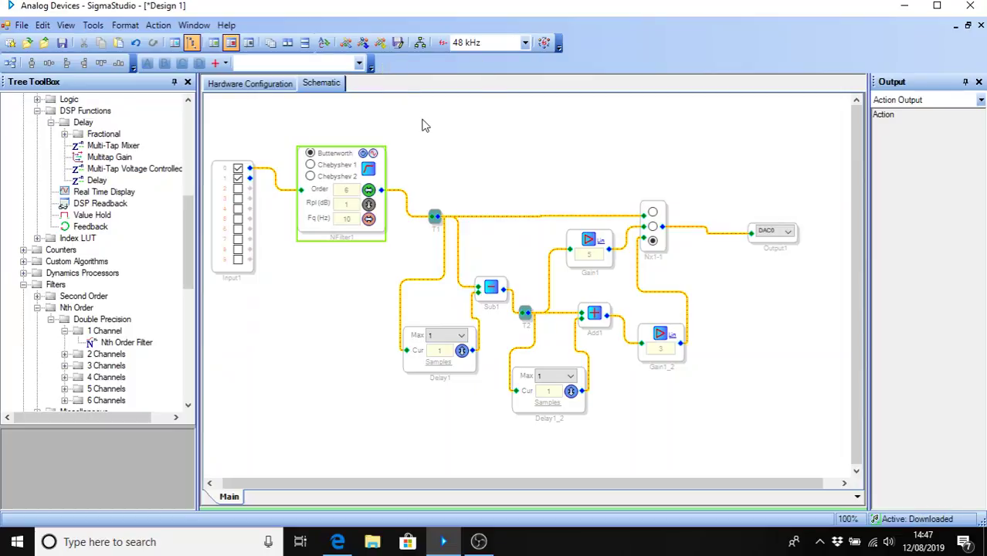
left_click(653, 212)
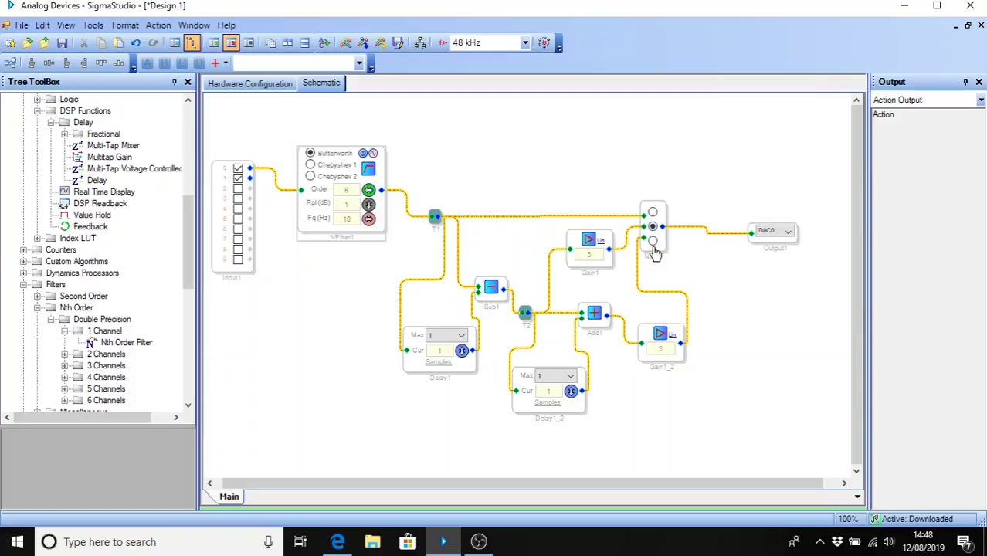
left_click(653, 241)
left_click(652, 227)
left_click(653, 213)
left_click(652, 226)
left_click(653, 241)
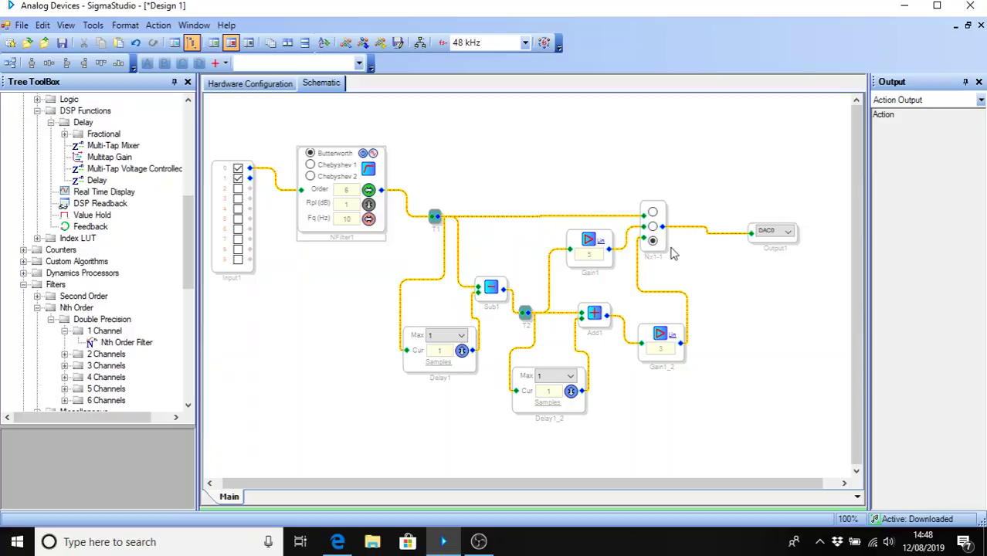